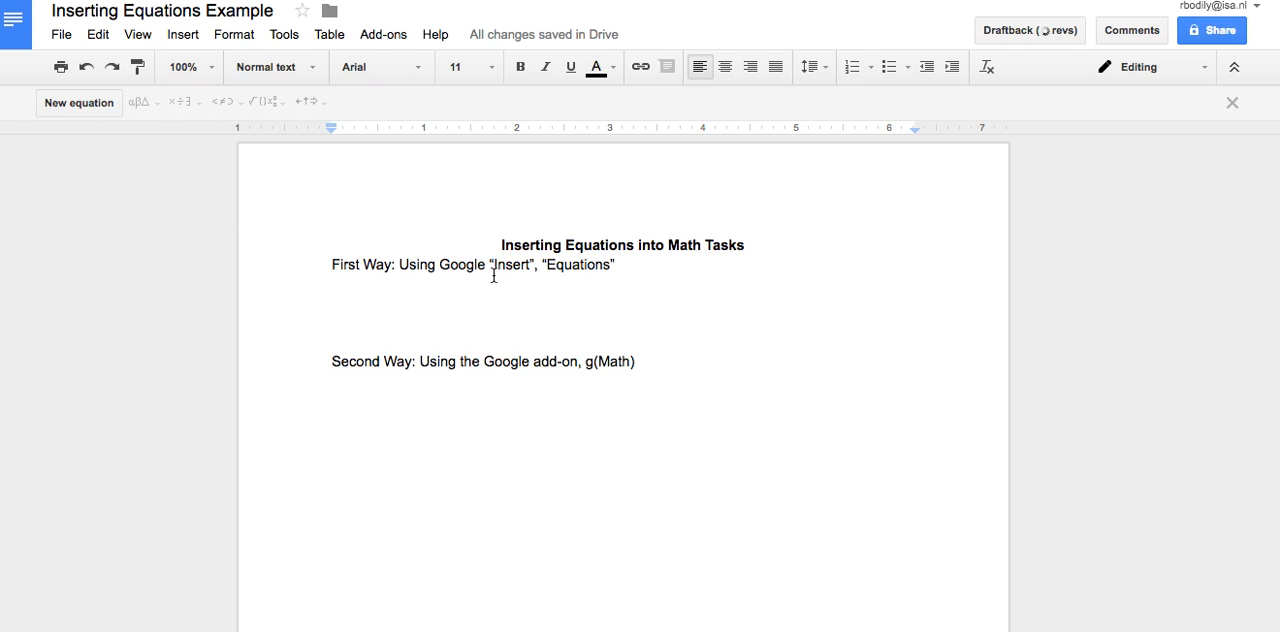
# Insert an equation under the "First Way" line reading √(x+5) = y
pyautogui.click(194, 44)
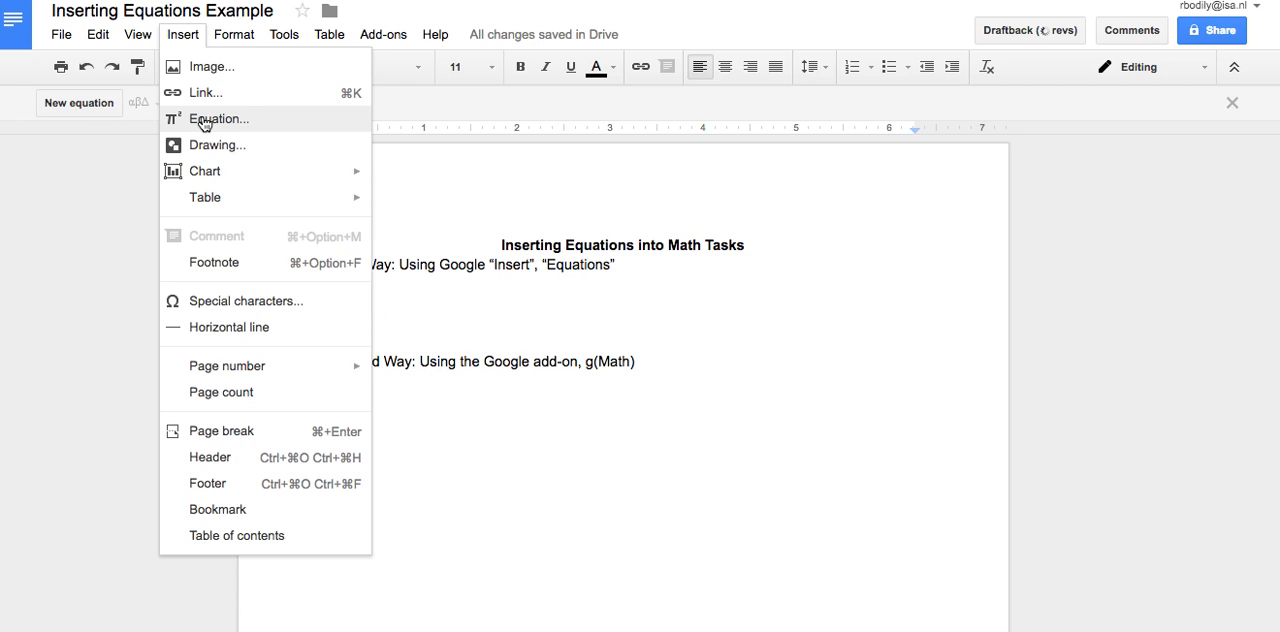
pyautogui.click(203, 120)
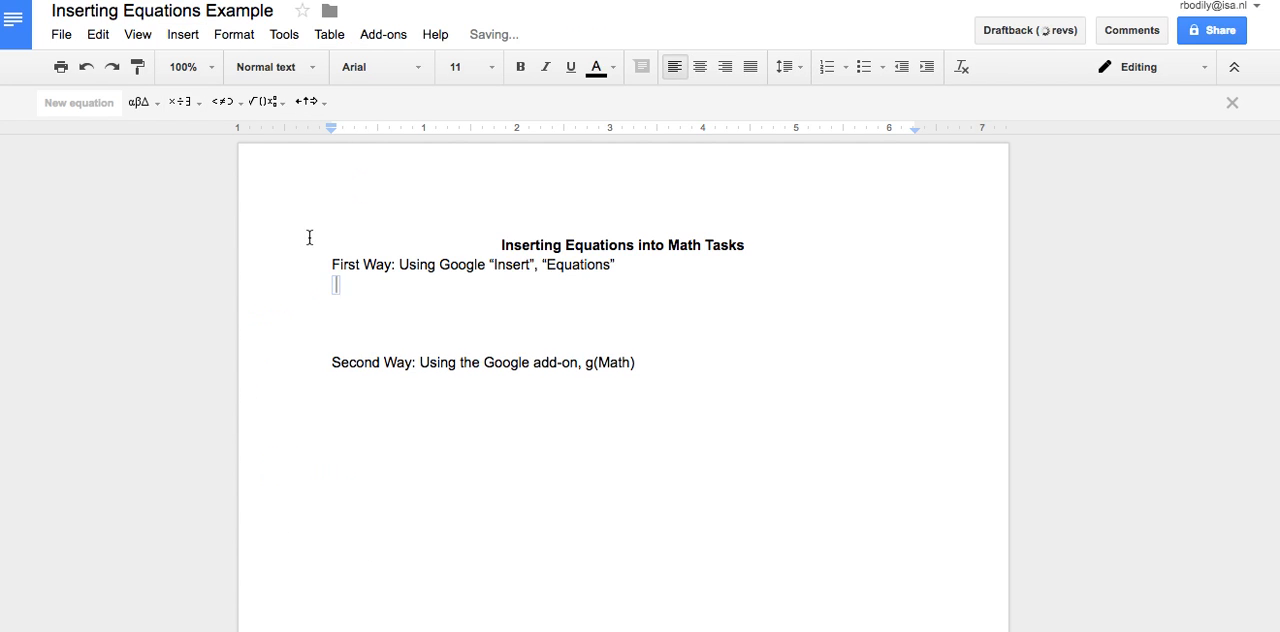
pyautogui.click(274, 100)
pyautogui.click(297, 157)
pyautogui.write('+ 5 = y')
pyautogui.press('Right')
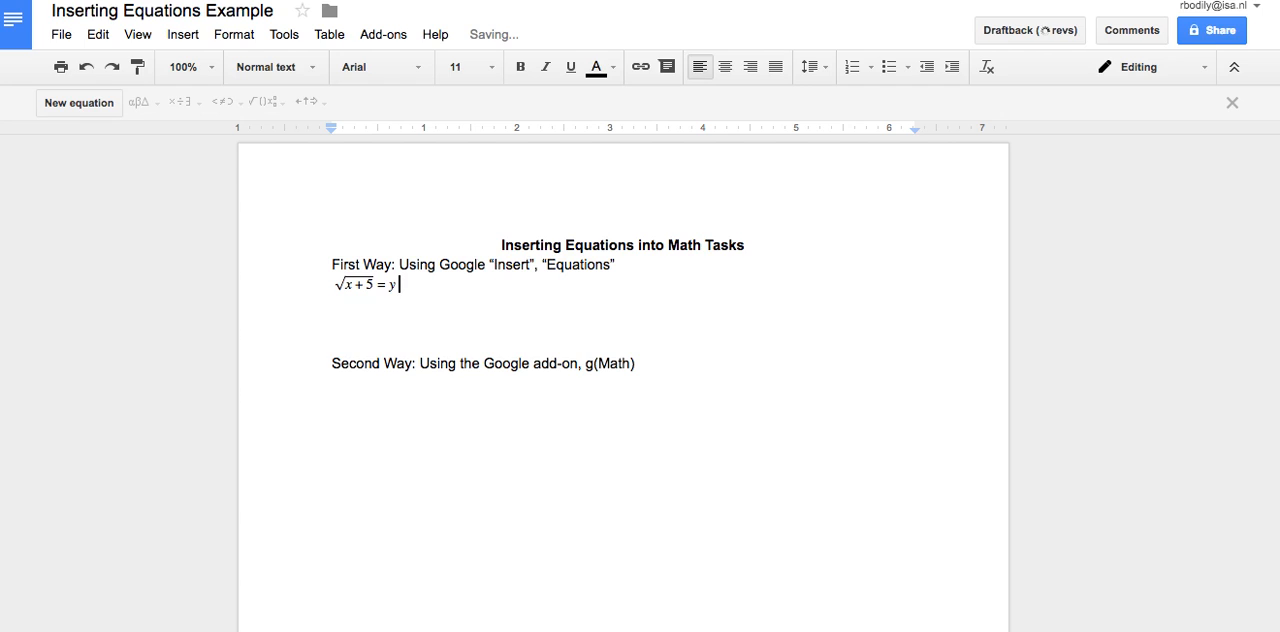
# Start a second equation on the next line with the mixed number 5 4/5 followed by an equals sign
pyautogui.press('Return')
pyautogui.click(183, 34)
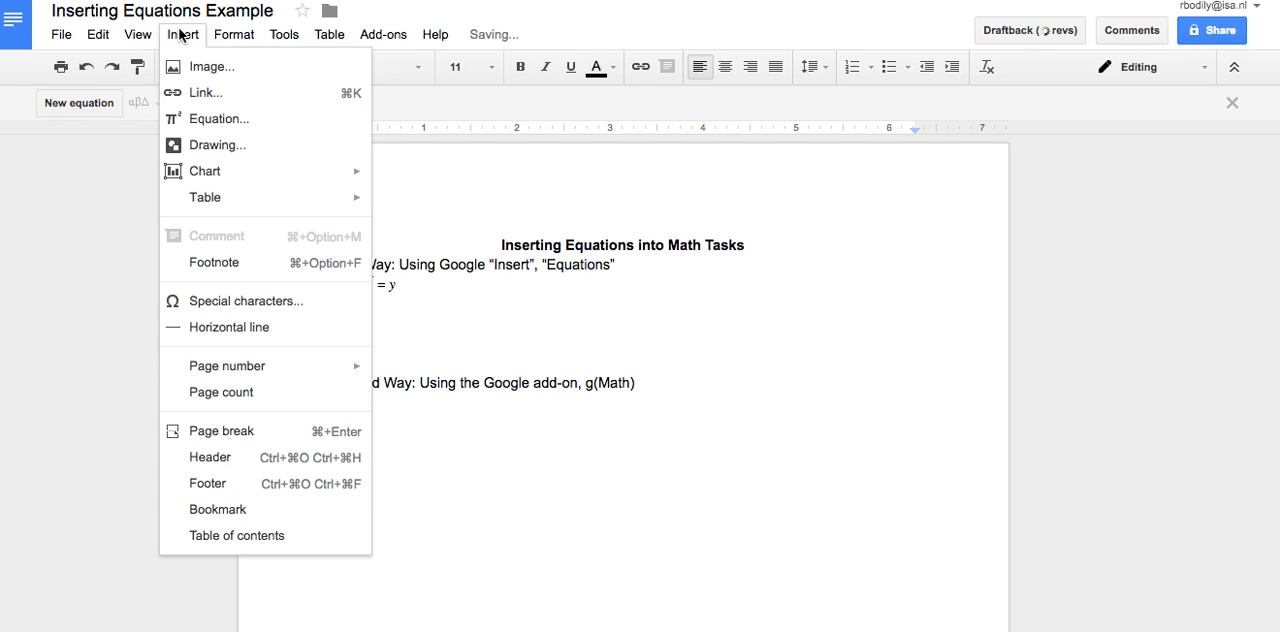
pyautogui.click(191, 120)
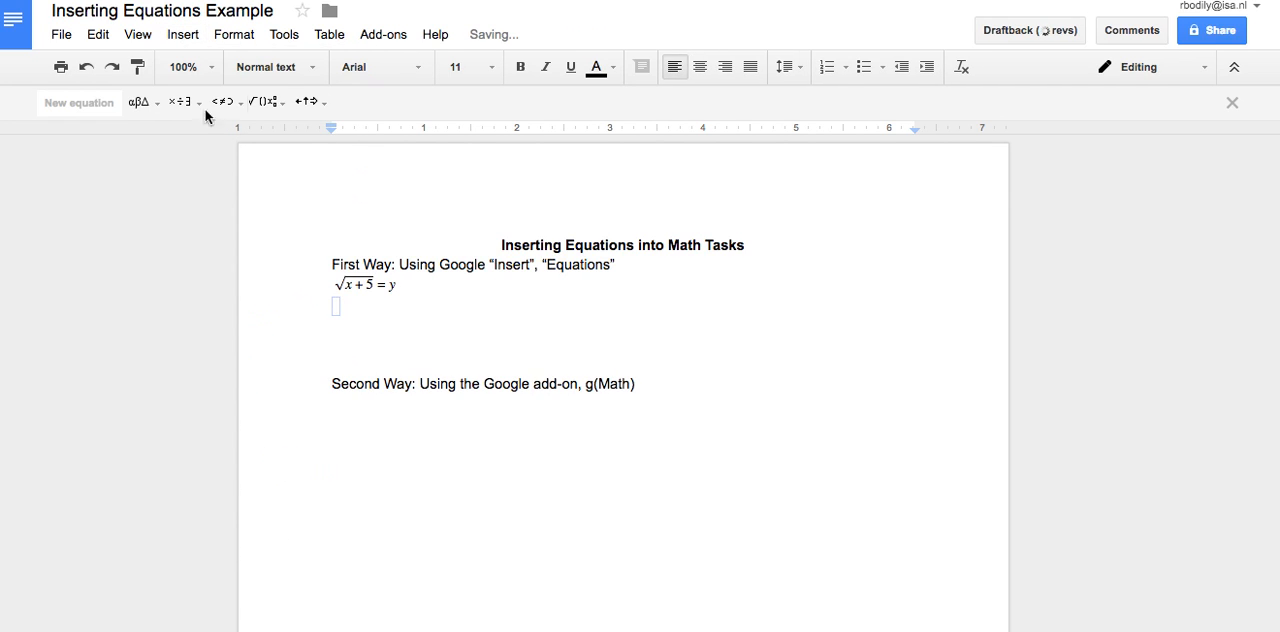
pyautogui.click(258, 102)
pyautogui.click(268, 152)
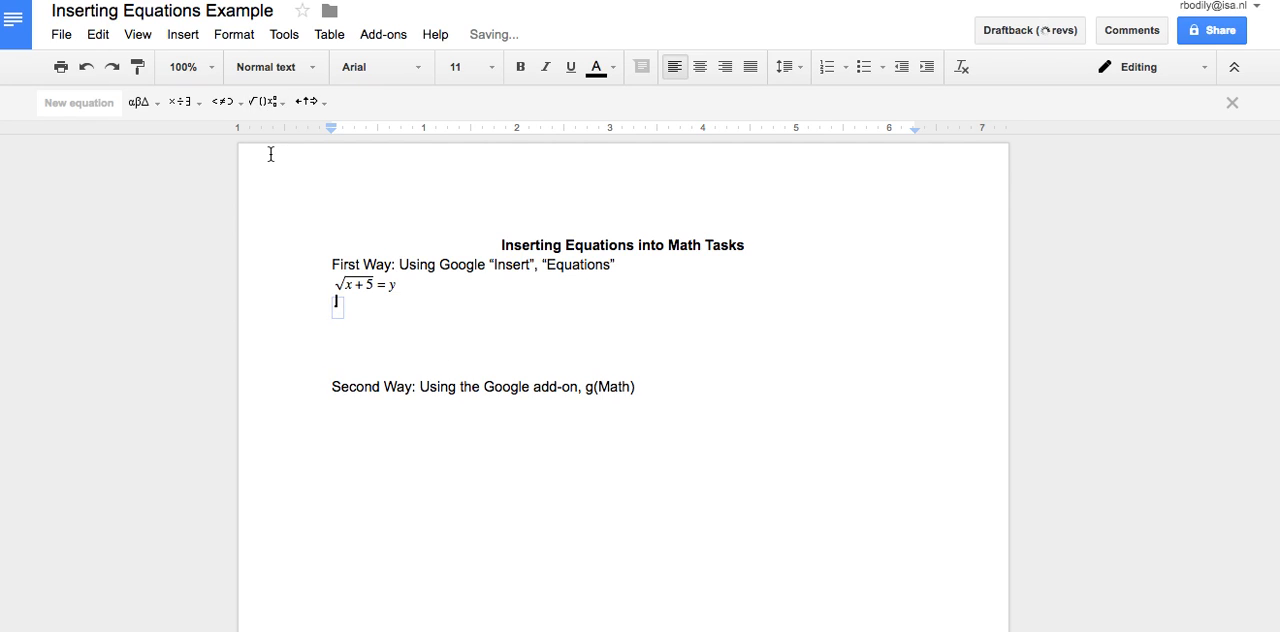
pyautogui.write('4')
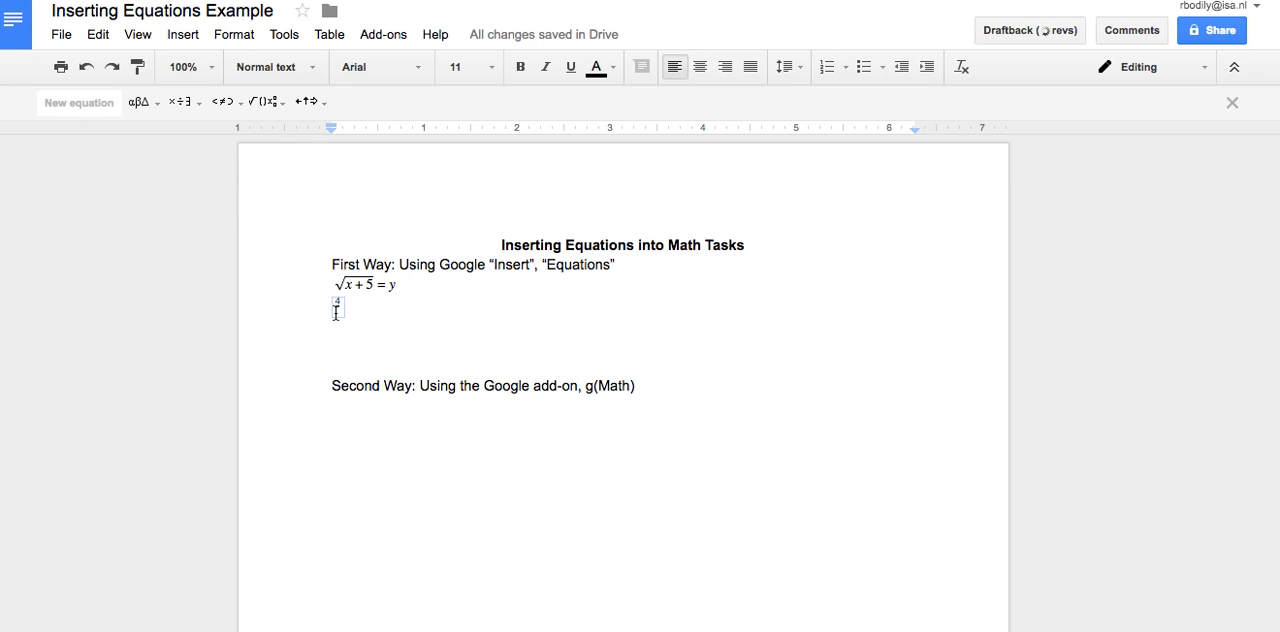
pyautogui.write('5')
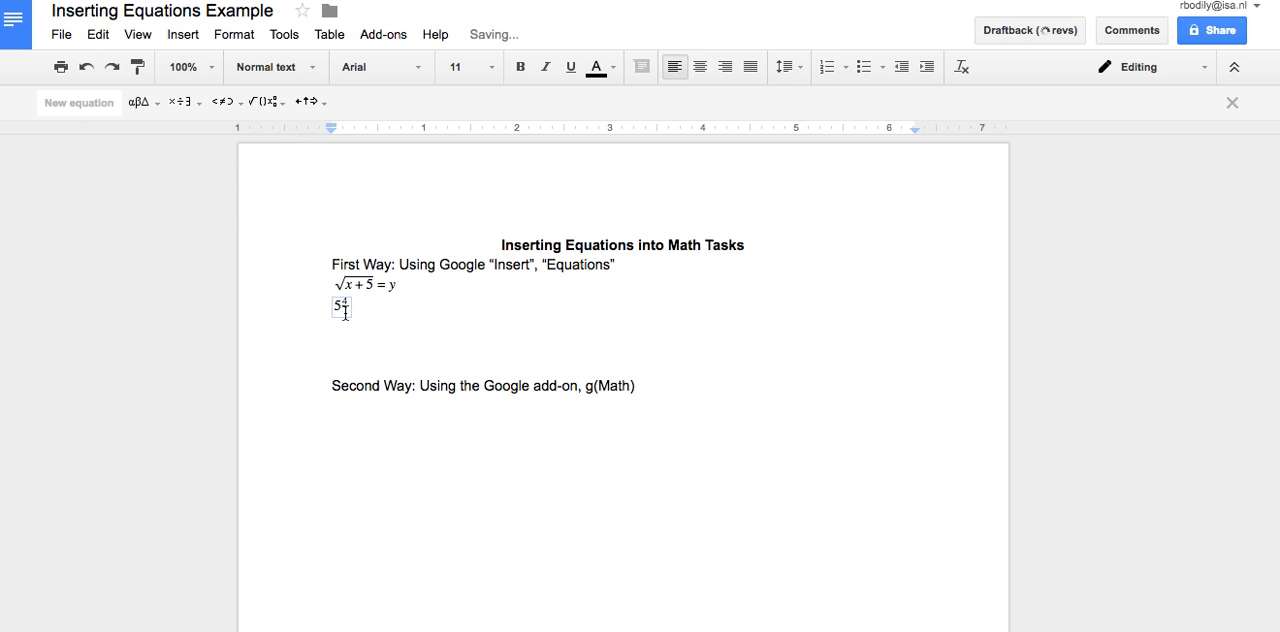
pyautogui.click(346, 311)
pyautogui.write('5')
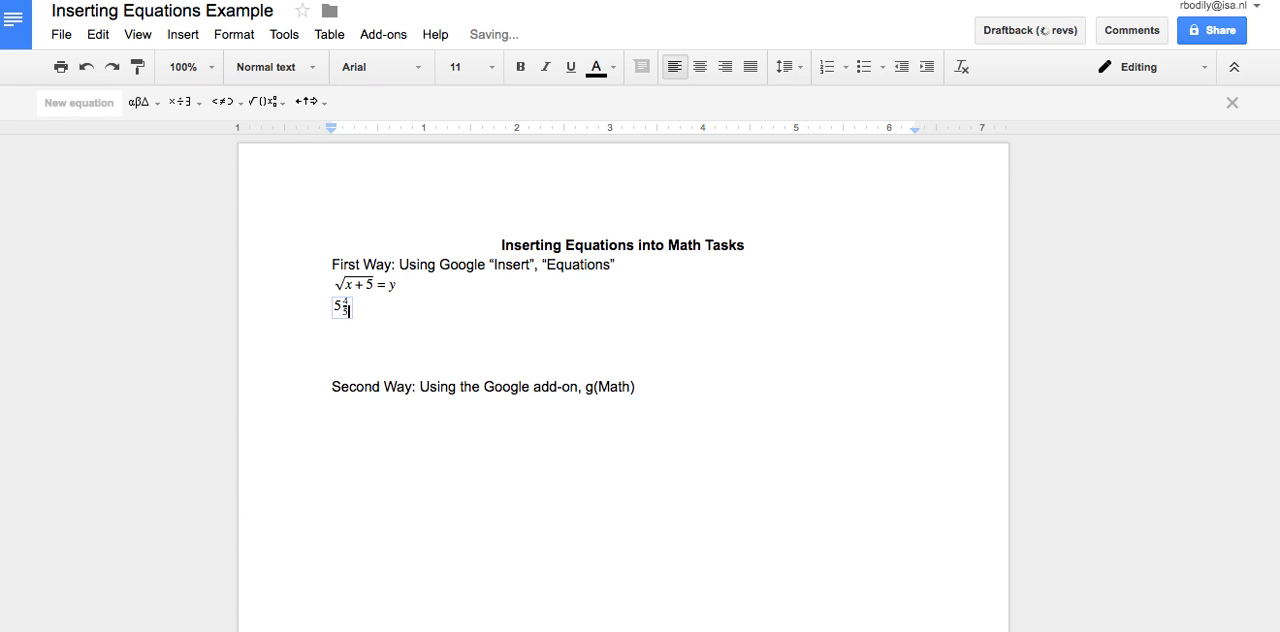
pyautogui.write('=3/4')
pyautogui.press('BackSpace')
pyautogui.press('BackSpace')
pyautogui.press('BackSpace')
# Complete the second equation with the built-up fraction 4/6 after the equals sign
pyautogui.click(257, 101)
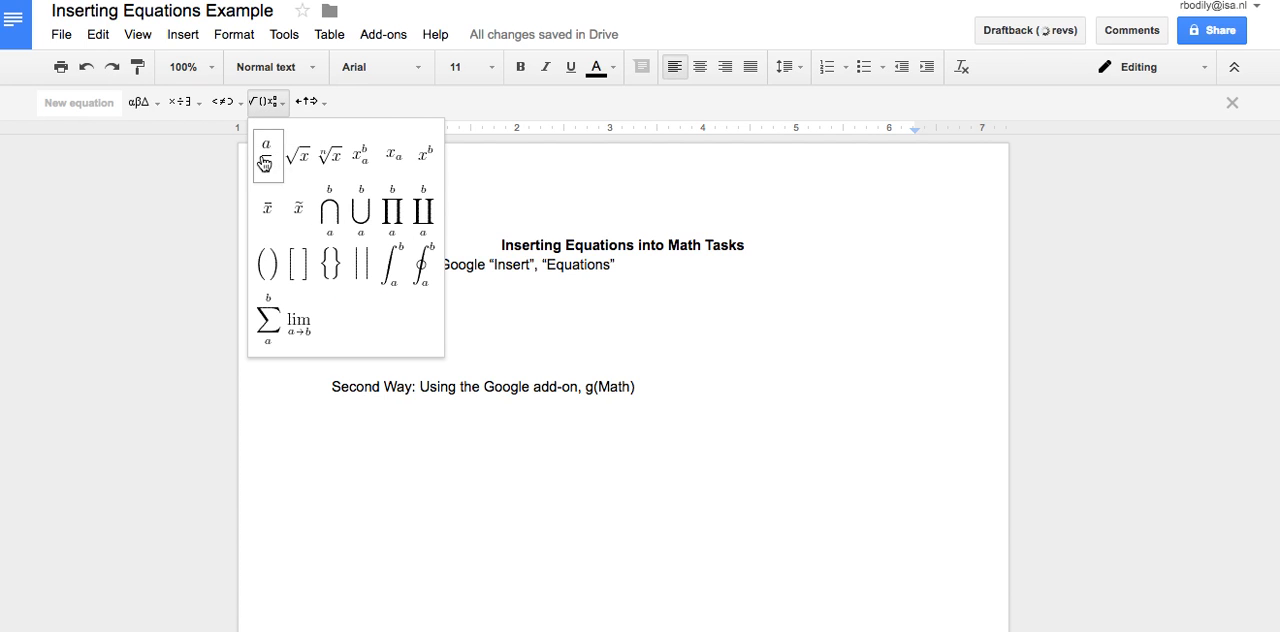
pyautogui.click(262, 155)
pyautogui.click(389, 322)
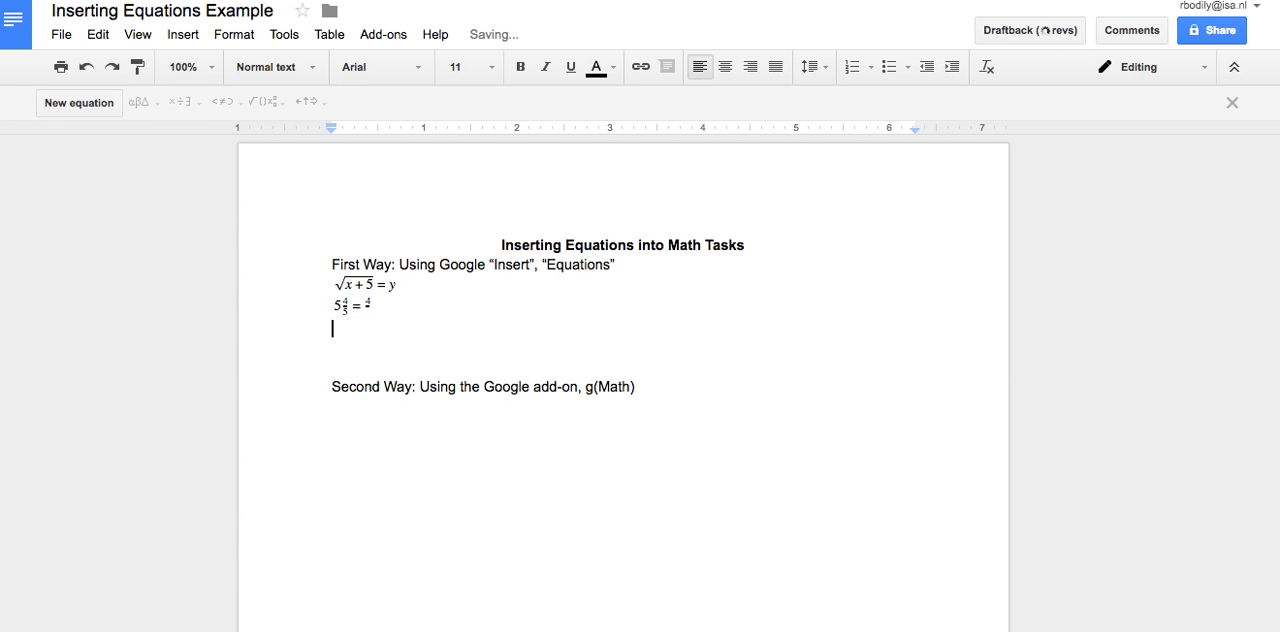
pyautogui.click(365, 308)
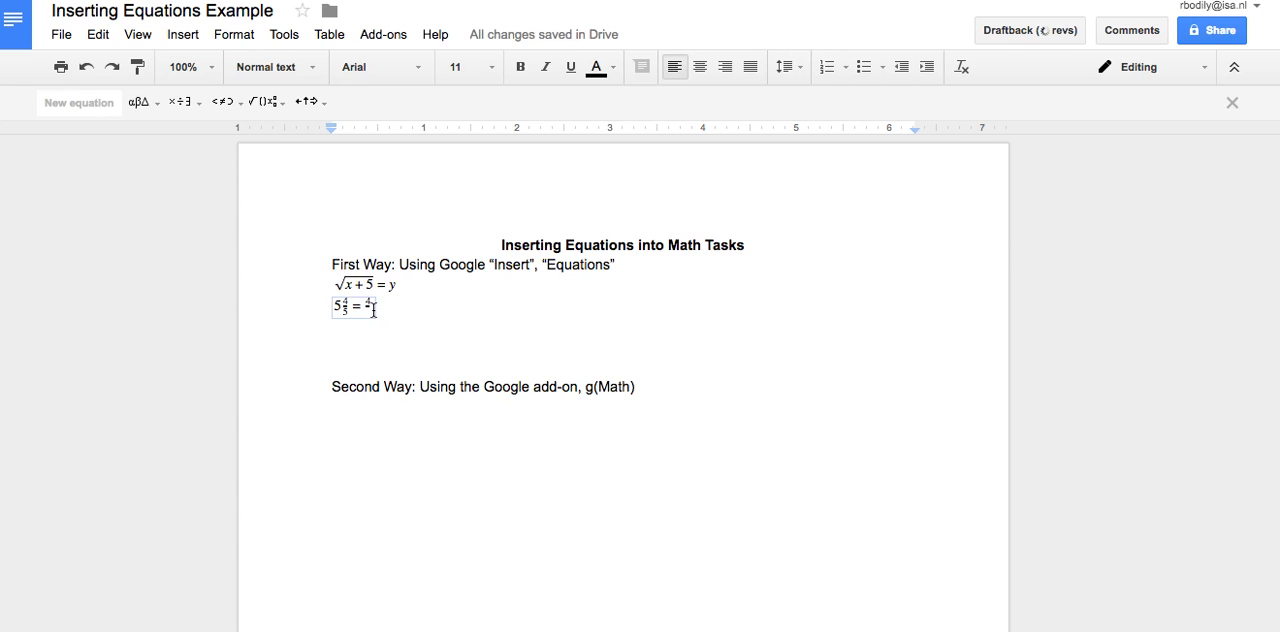
pyautogui.write('6')
pyautogui.press('BackSpace')
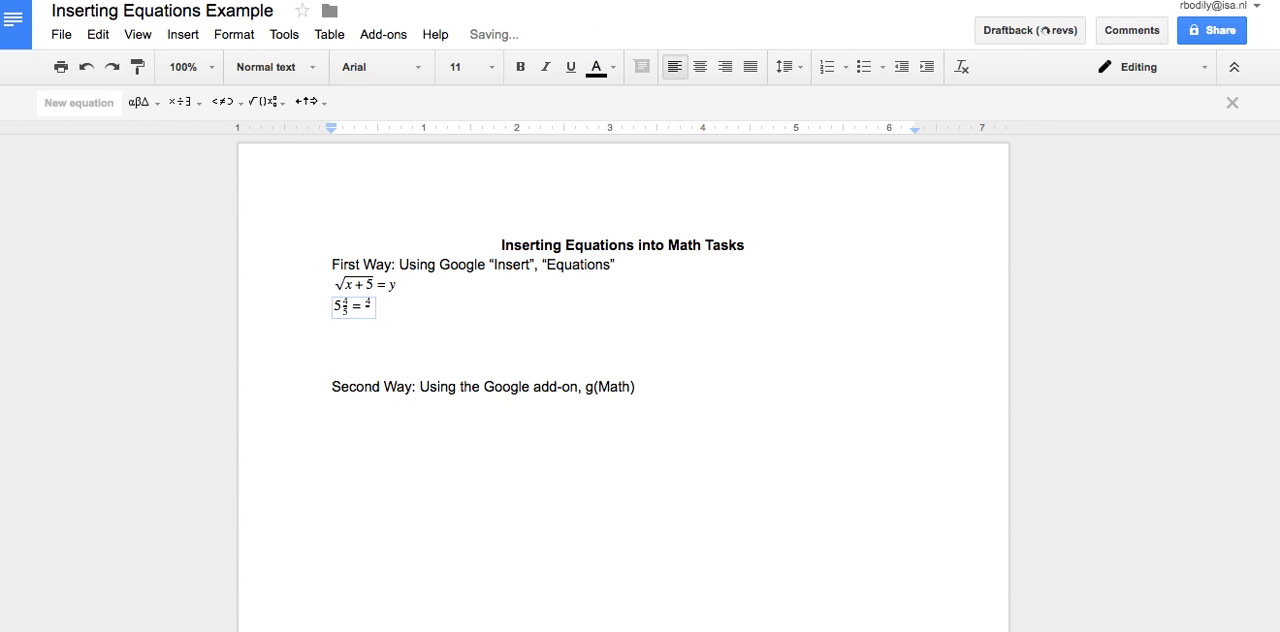
pyautogui.click(371, 302)
pyautogui.write('6')
pyautogui.click(399, 313)
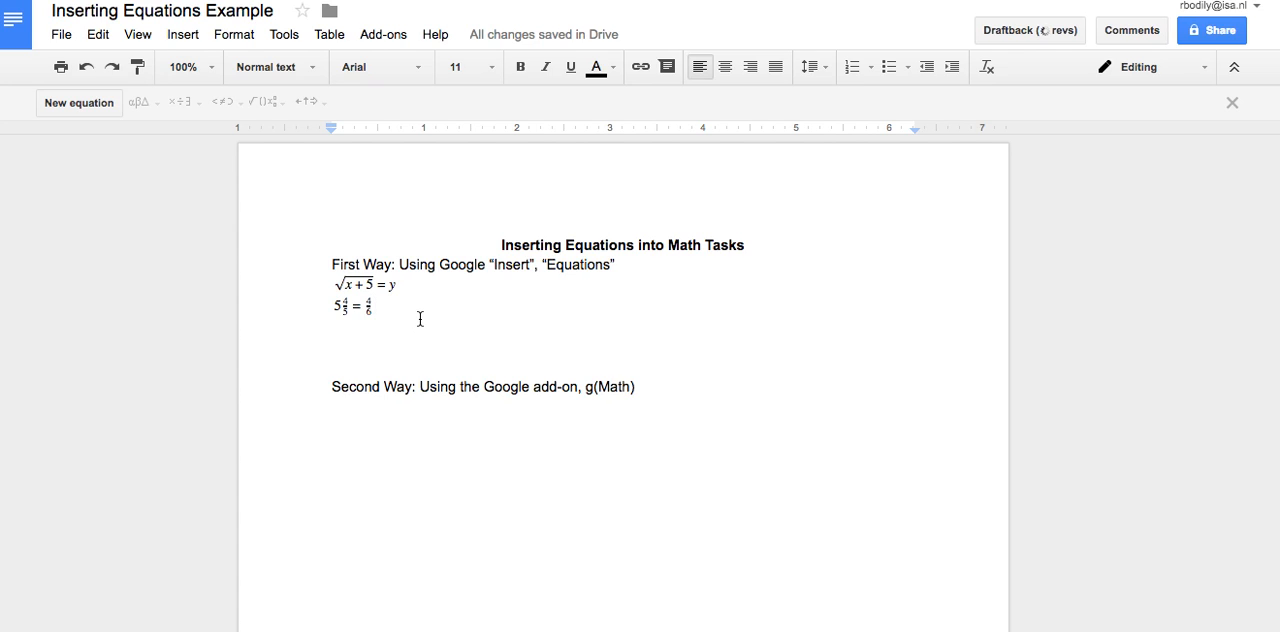
# Duplicate the mixed-number equation onto a line further down, above the "Second Way" heading
pyautogui.moveTo(378, 318); pyautogui.dragTo(336, 310)
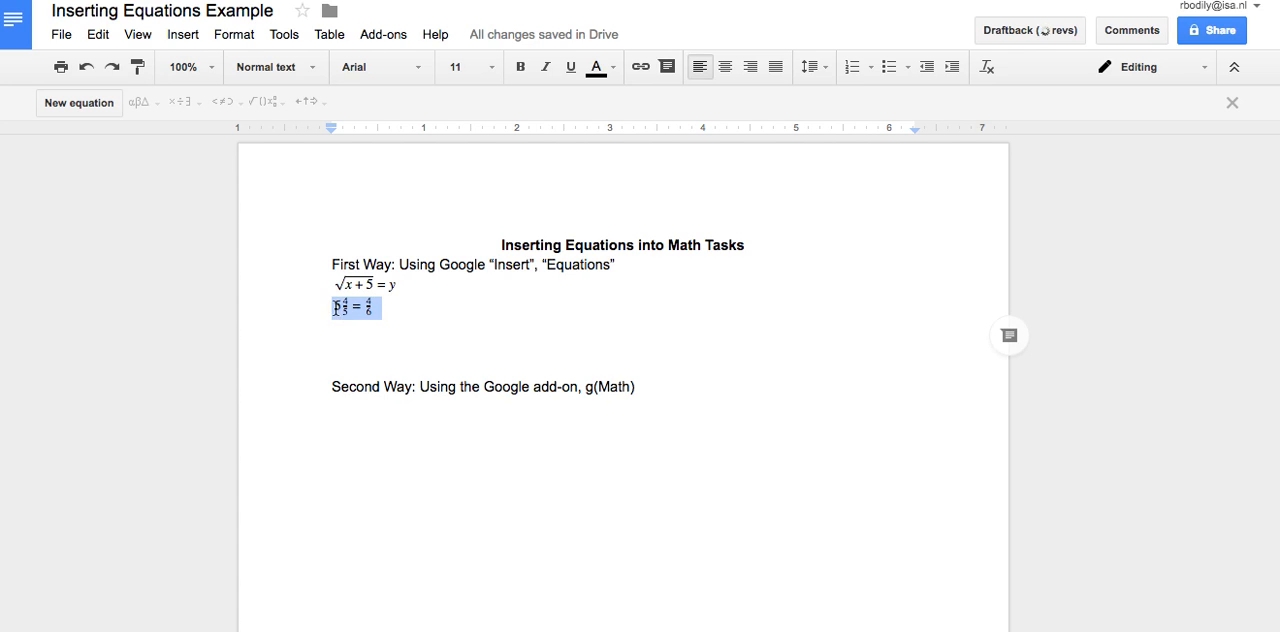
pyautogui.hotkey('ctrl', 'c')
pyautogui.click(428, 352)
pyautogui.hotkey('ctrl', 'v')
pyautogui.press('Return')
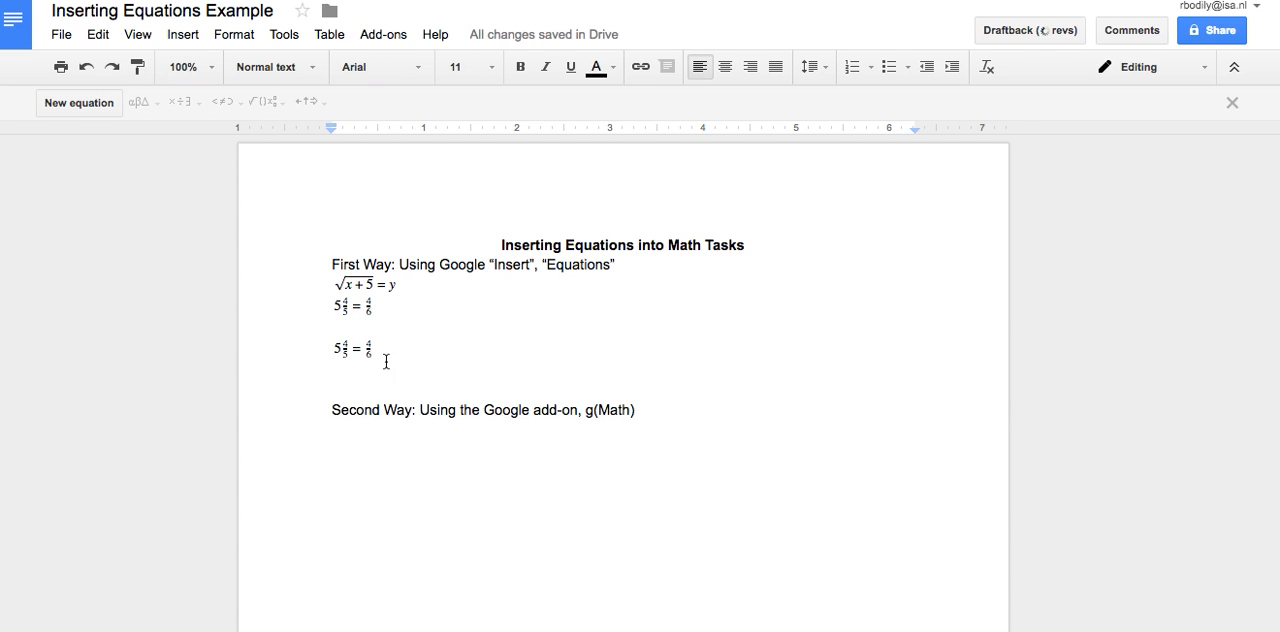
# Change the whole number in the copied equation to 7
pyautogui.click(345, 349)
pyautogui.press('BackSpace')
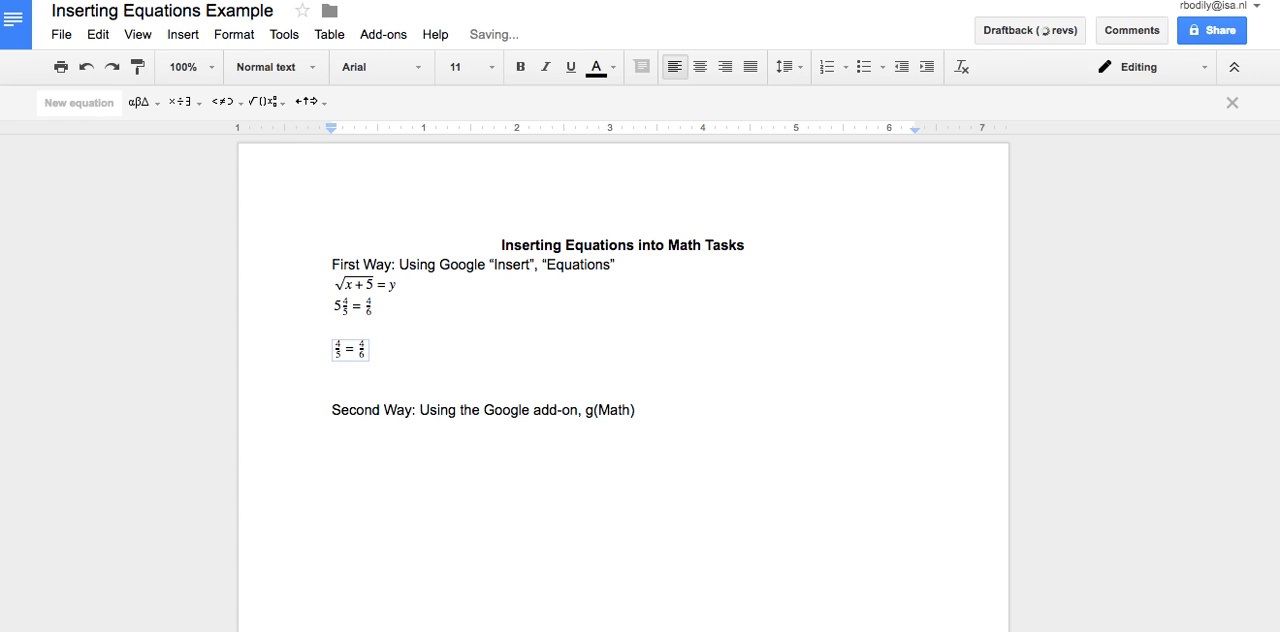
pyautogui.write('7')
pyautogui.click(344, 368)
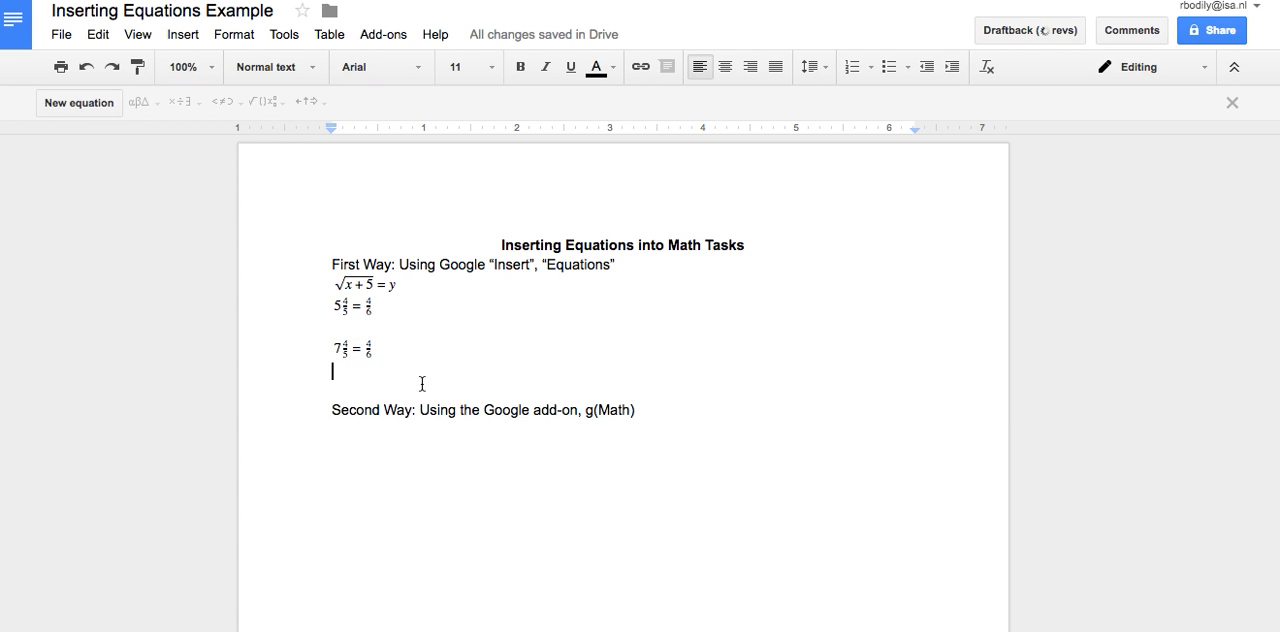
# Insert another equation below containing the division, dot and plus symbols, and place the cursor under the "Second Way" line
pyautogui.click(184, 35)
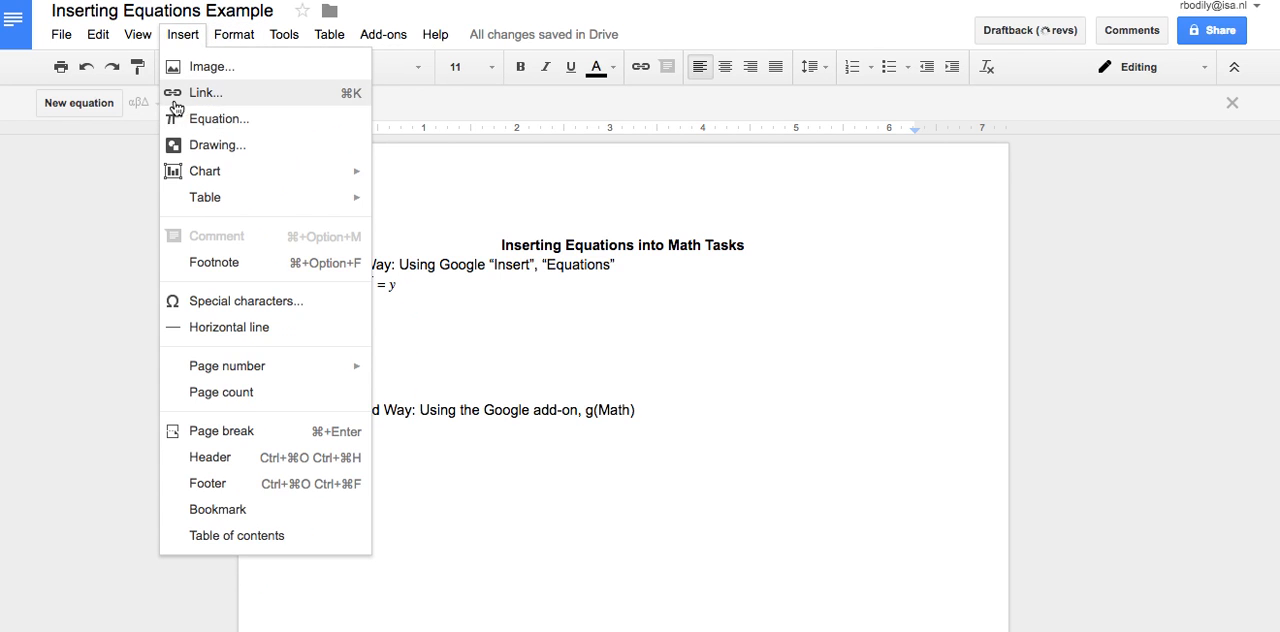
pyautogui.click(213, 119)
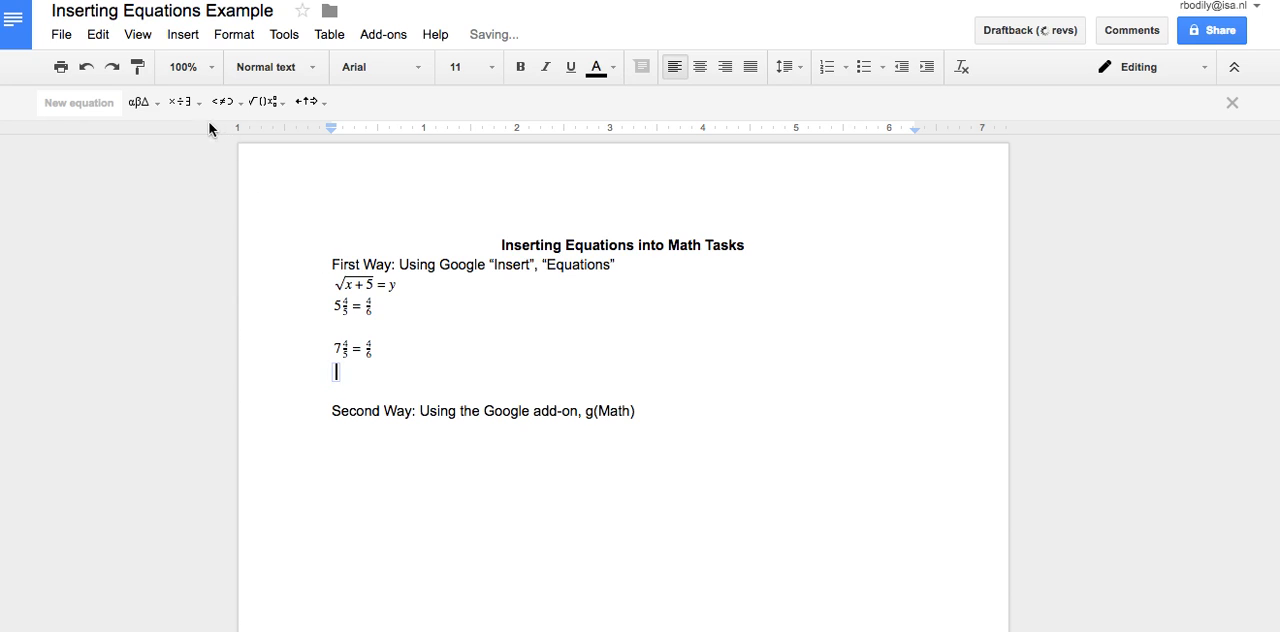
pyautogui.click(183, 101)
pyautogui.click(197, 151)
pyautogui.click(197, 105)
pyautogui.click(215, 139)
pyautogui.click(231, 103)
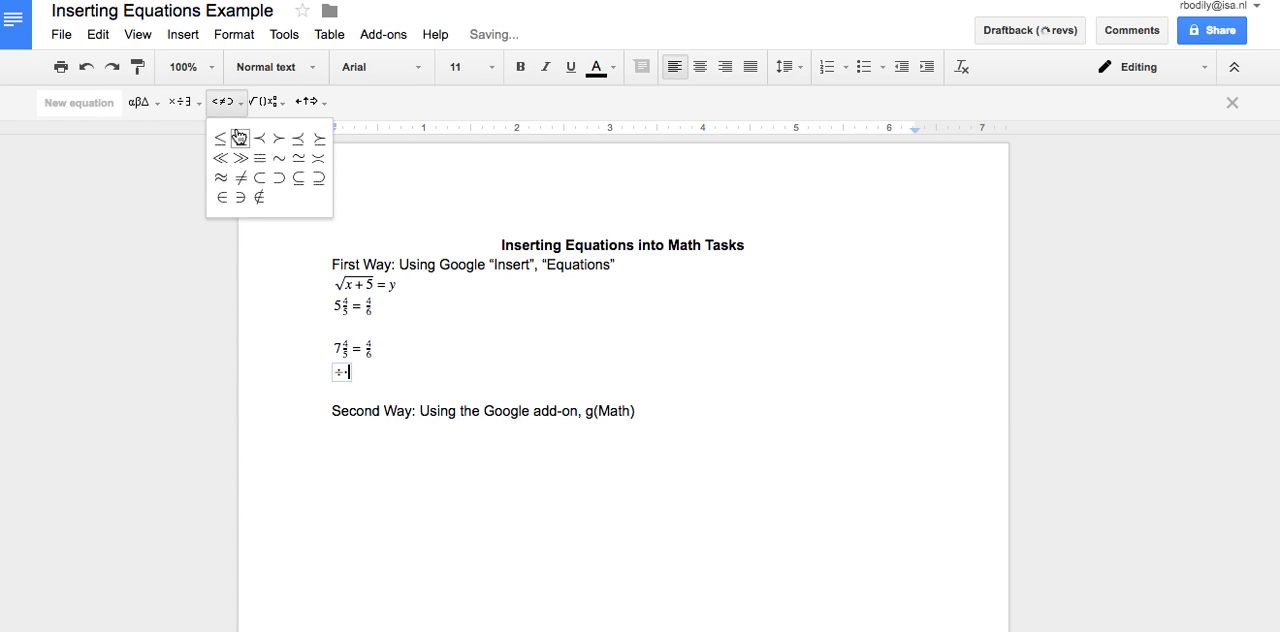
pyautogui.click(183, 103)
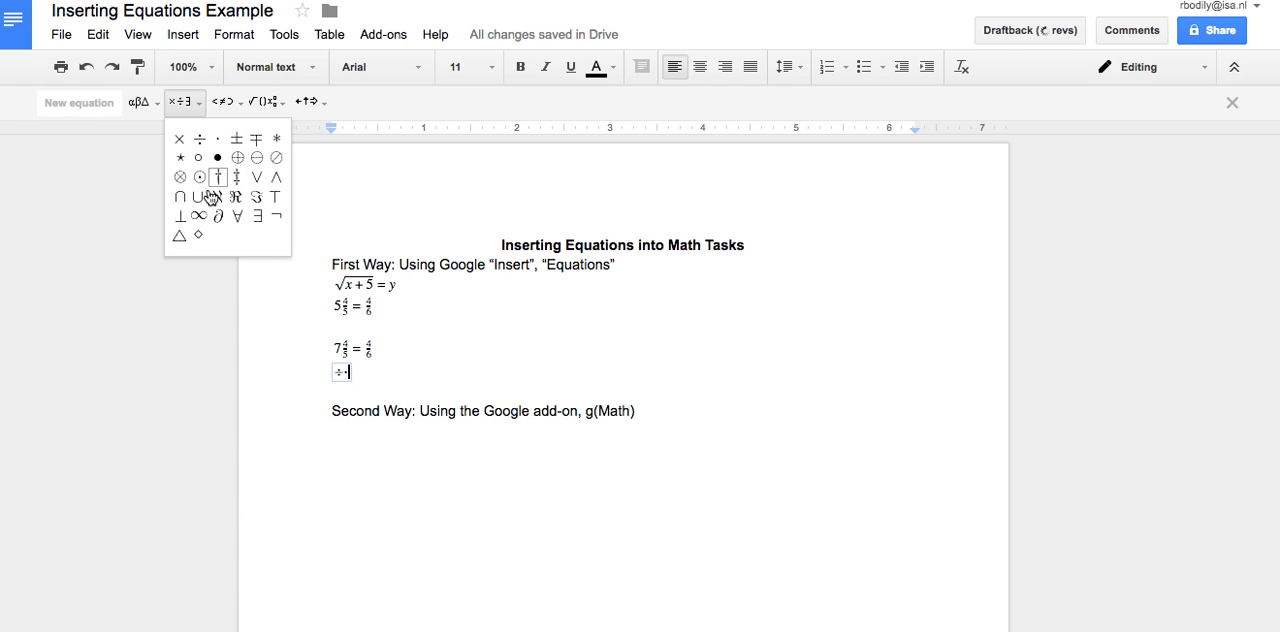
pyautogui.click(237, 138)
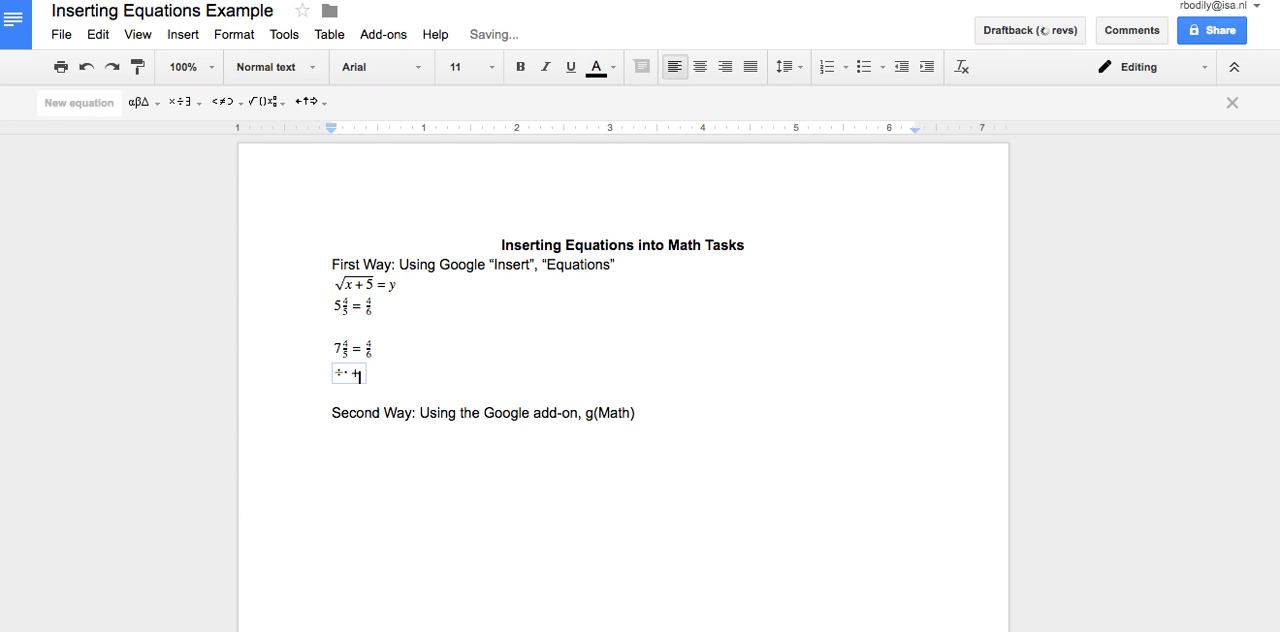
pyautogui.click(421, 436)
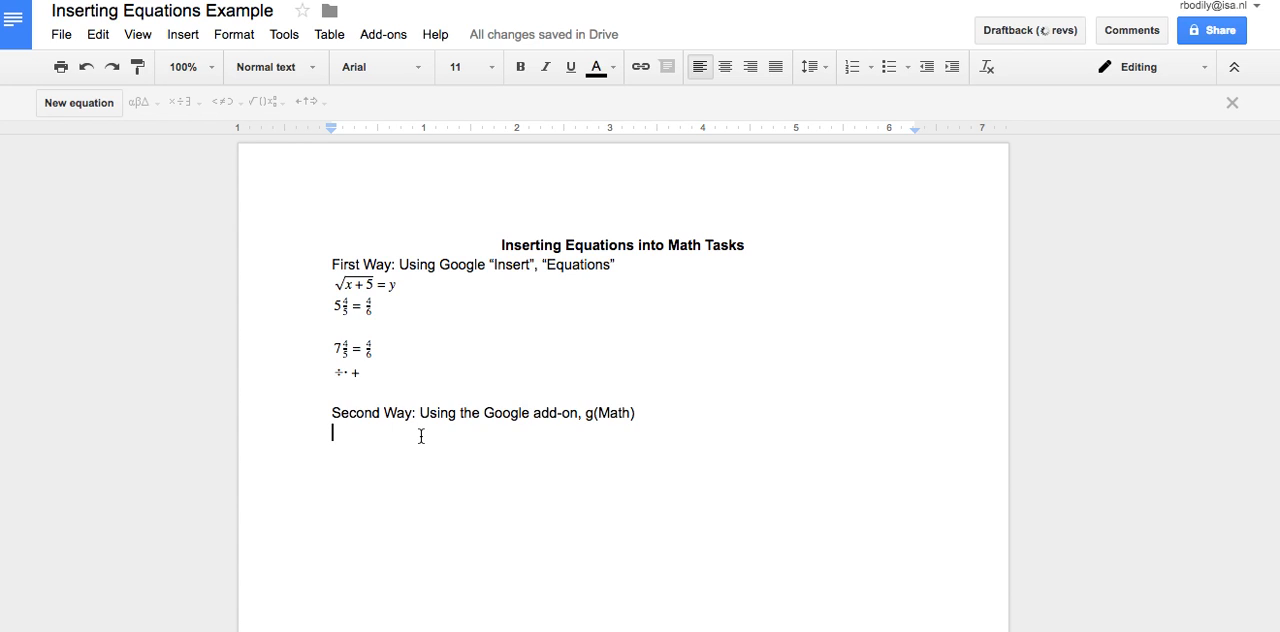
# Search the add-ons gallery for g(Math) and look at its details page
pyautogui.click(382, 36)
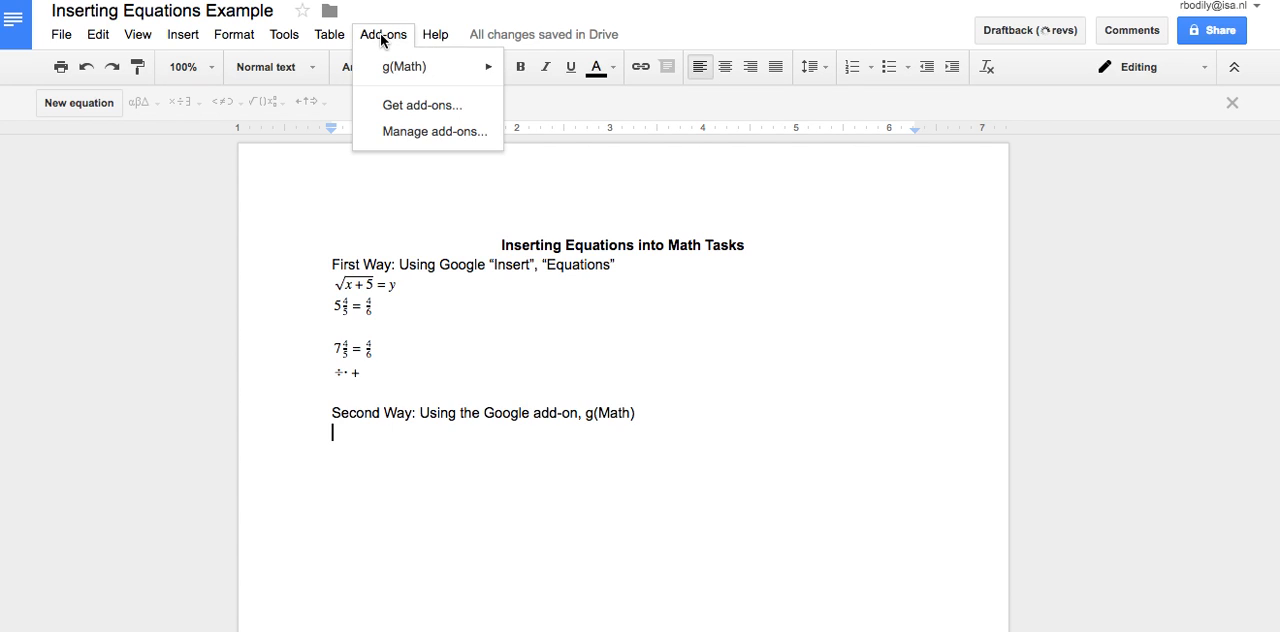
pyautogui.click(396, 105)
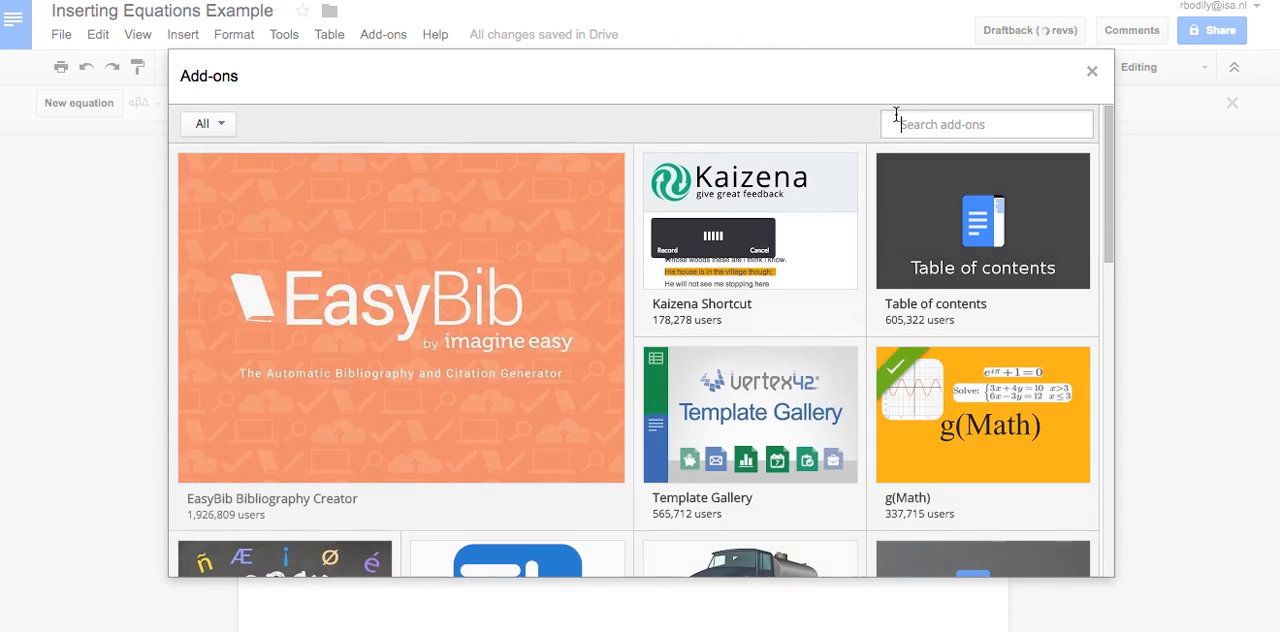
pyautogui.click(900, 122)
pyautogui.write('g(Math')
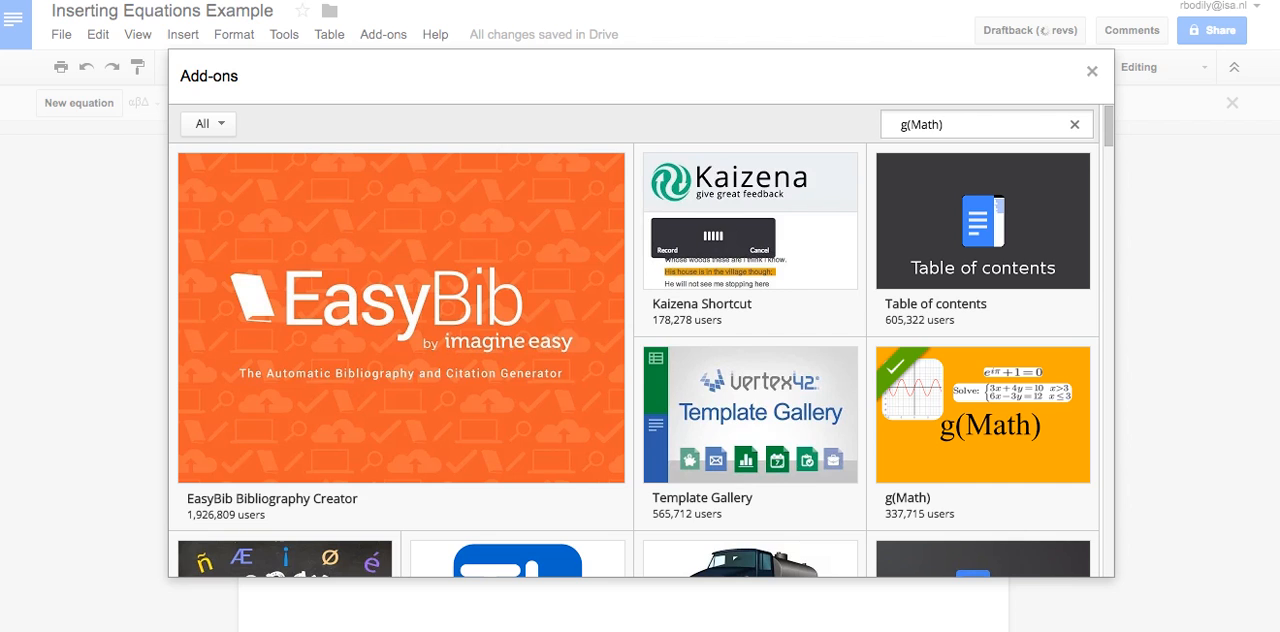
pyautogui.write(')')
pyautogui.press('Return')
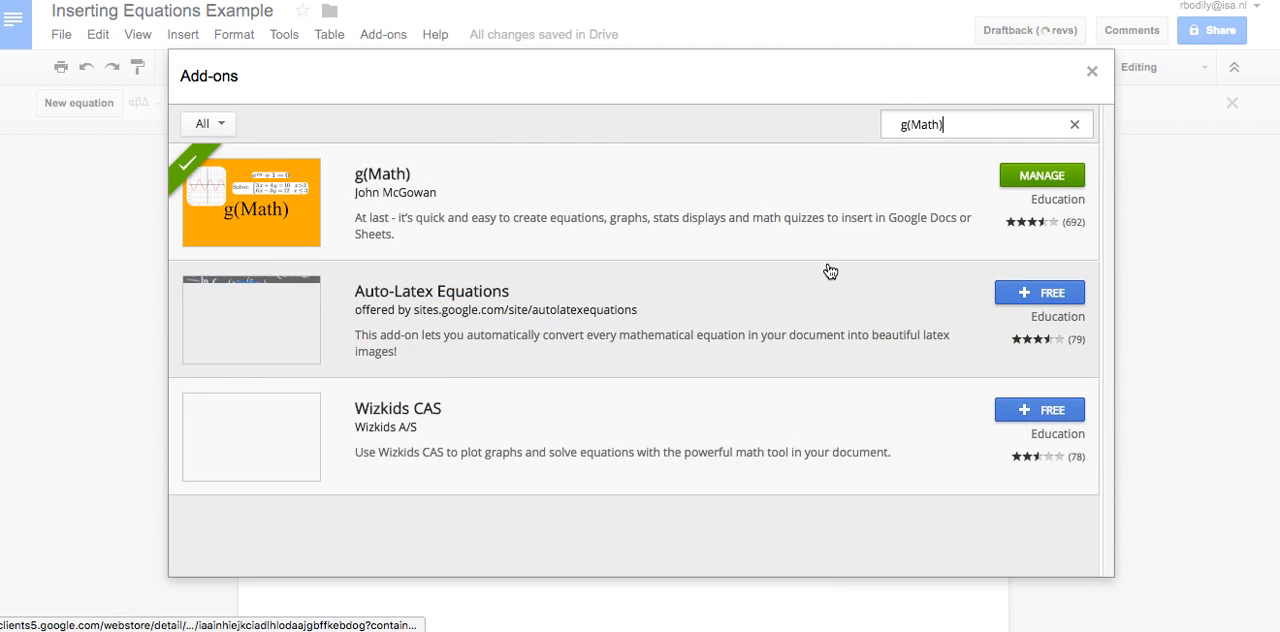
pyautogui.click(624, 203)
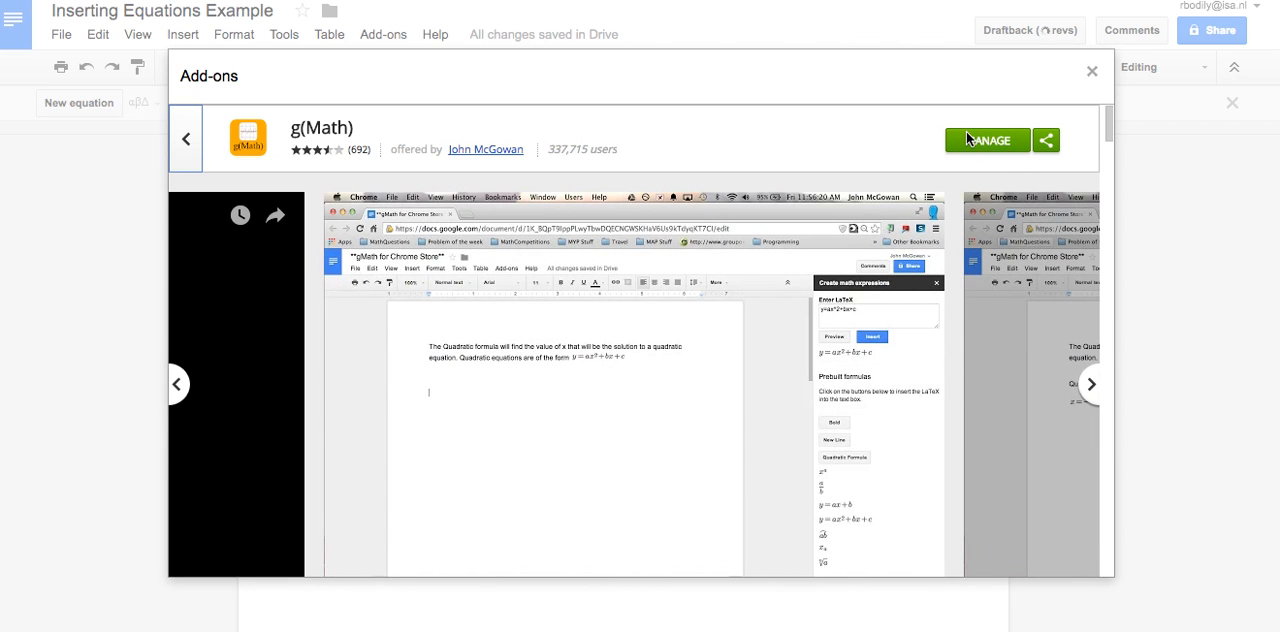
pyautogui.click(1092, 74)
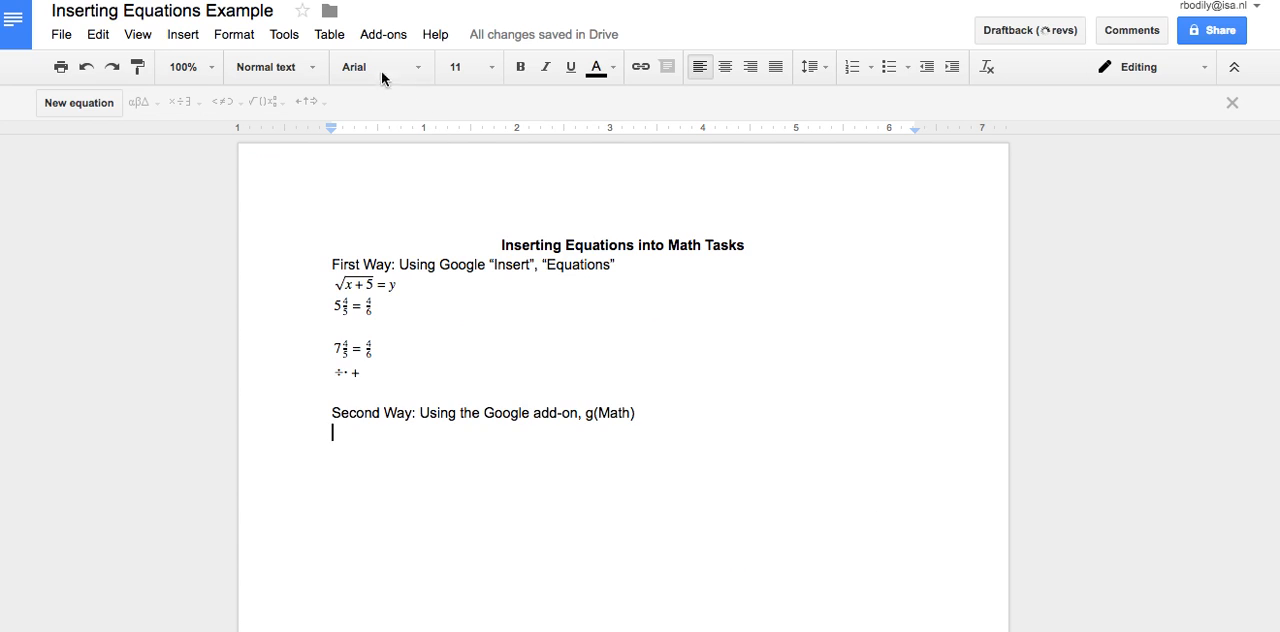
# Open g(Math)'s tool for creating math expressions and enter 2x-5 as a basic math expression
pyautogui.click(383, 38)
pyautogui.moveTo(450, 68)
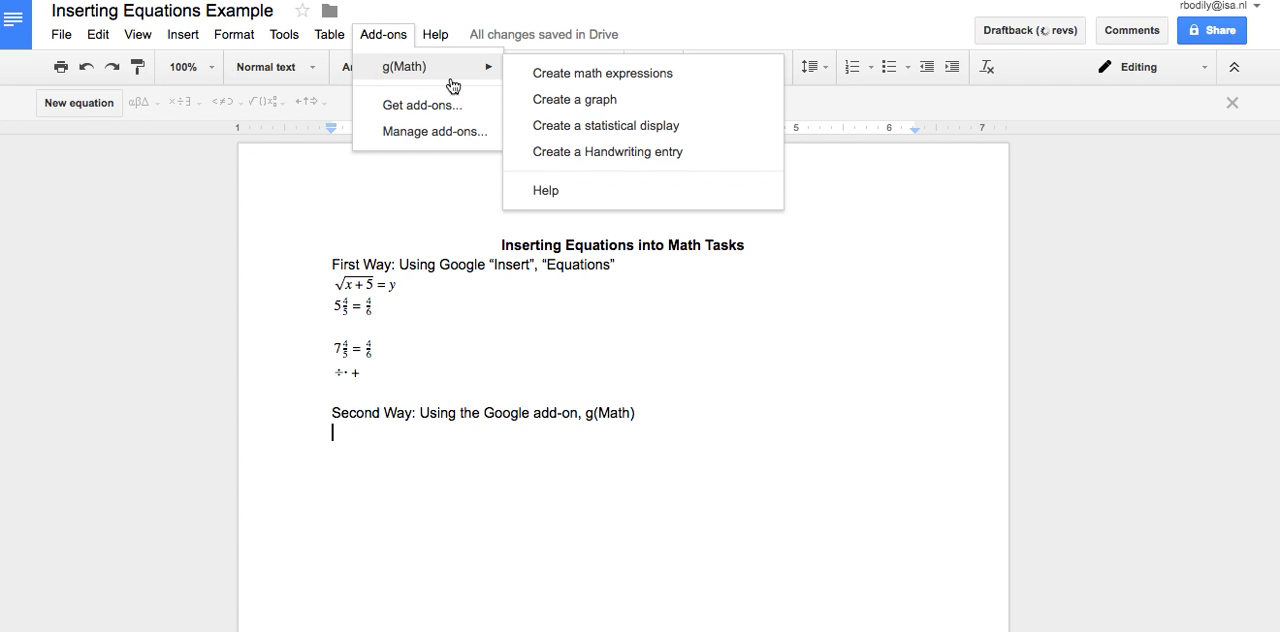
pyautogui.click(573, 74)
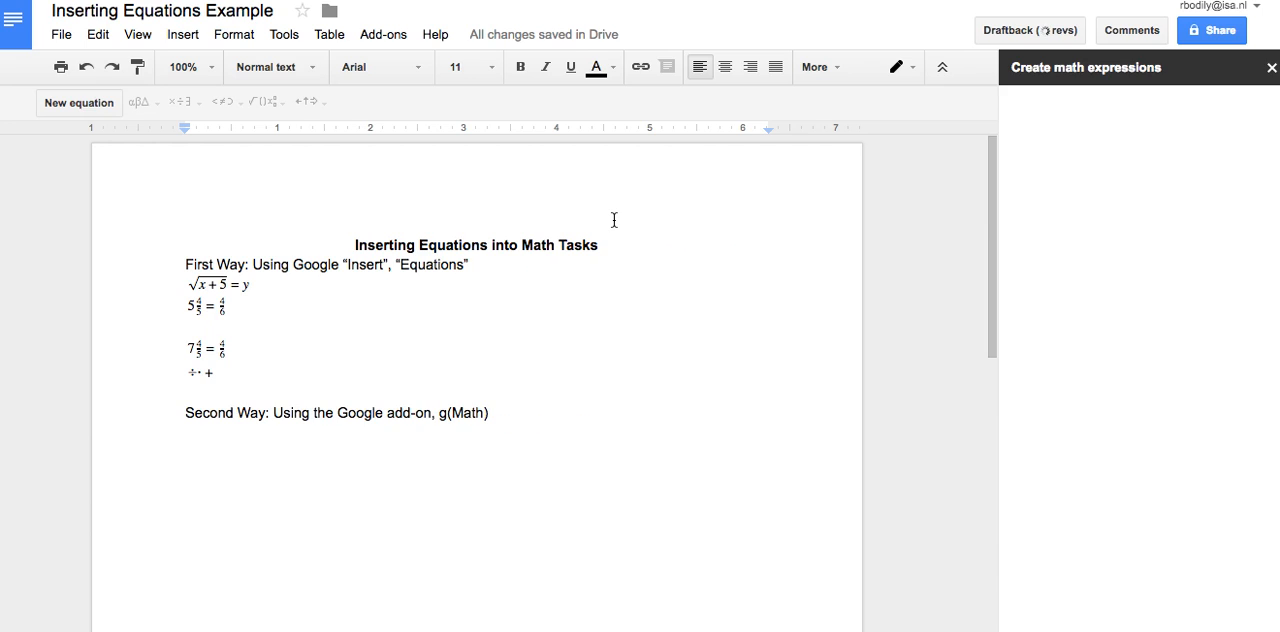
pyautogui.click(1153, 137)
pyautogui.write('2x-5')
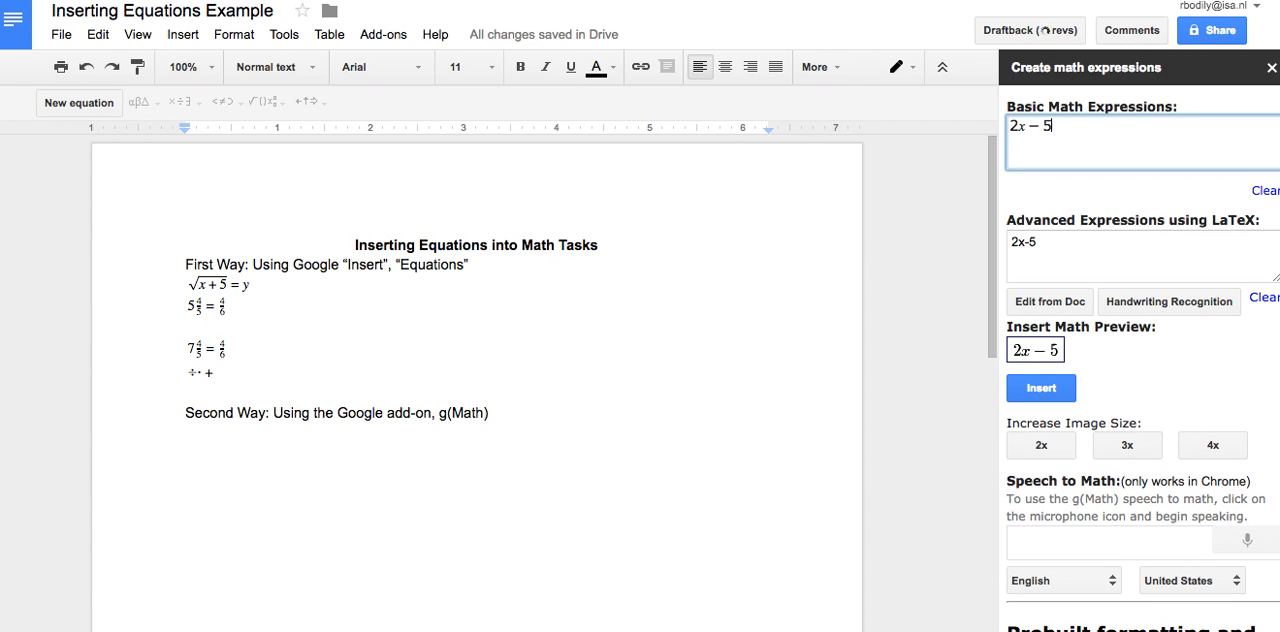
pyautogui.write('/')
# Change the basic math expression to the fraction 2x over 6
pyautogui.press('BackSpace')
pyautogui.write('/')
pyautogui.press('BackSpace')
pyautogui.press('BackSpace')
pyautogui.press('BackSpace')
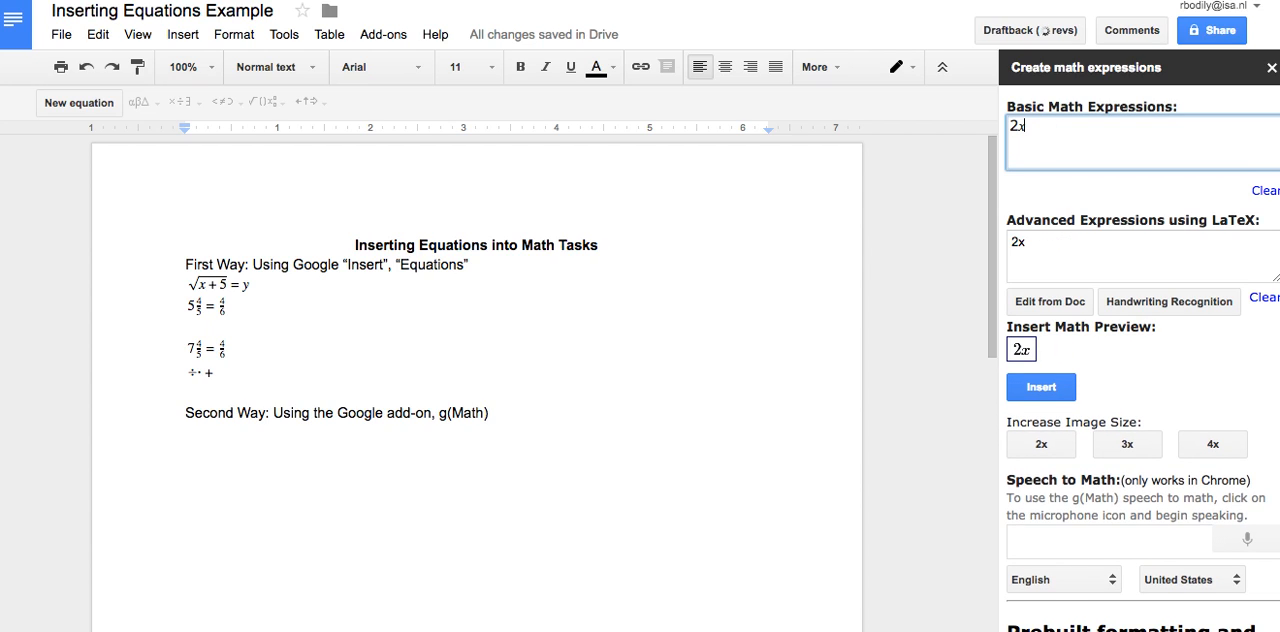
pyautogui.write('/6')
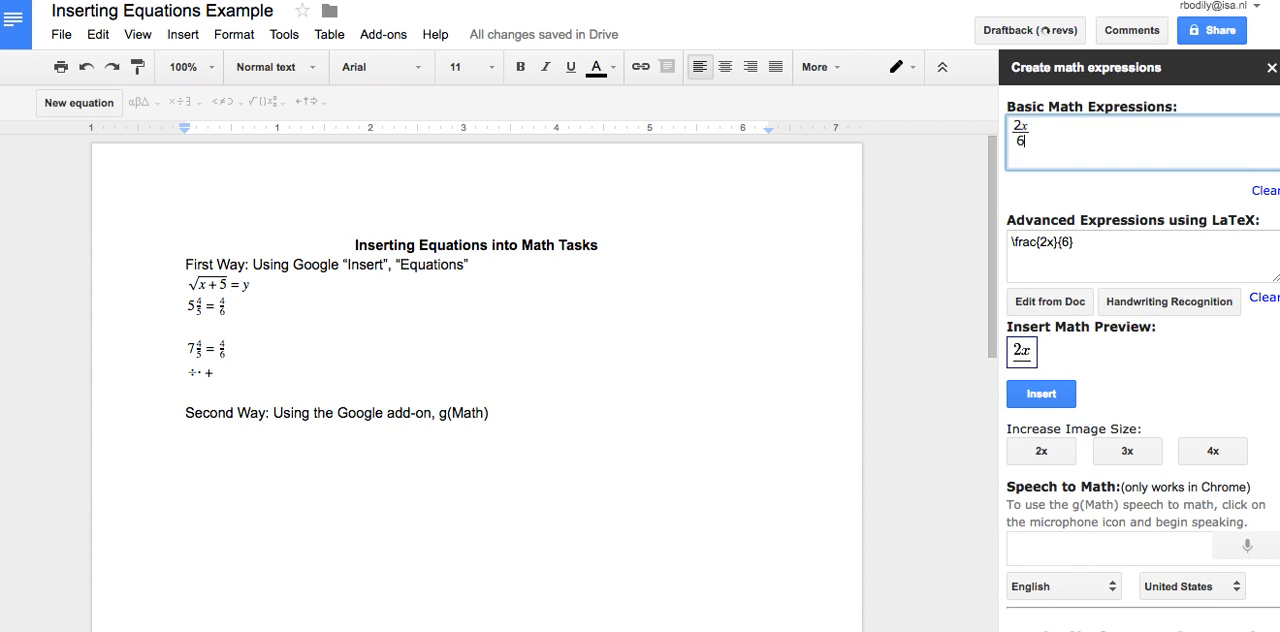
pyautogui.write('=4(x')
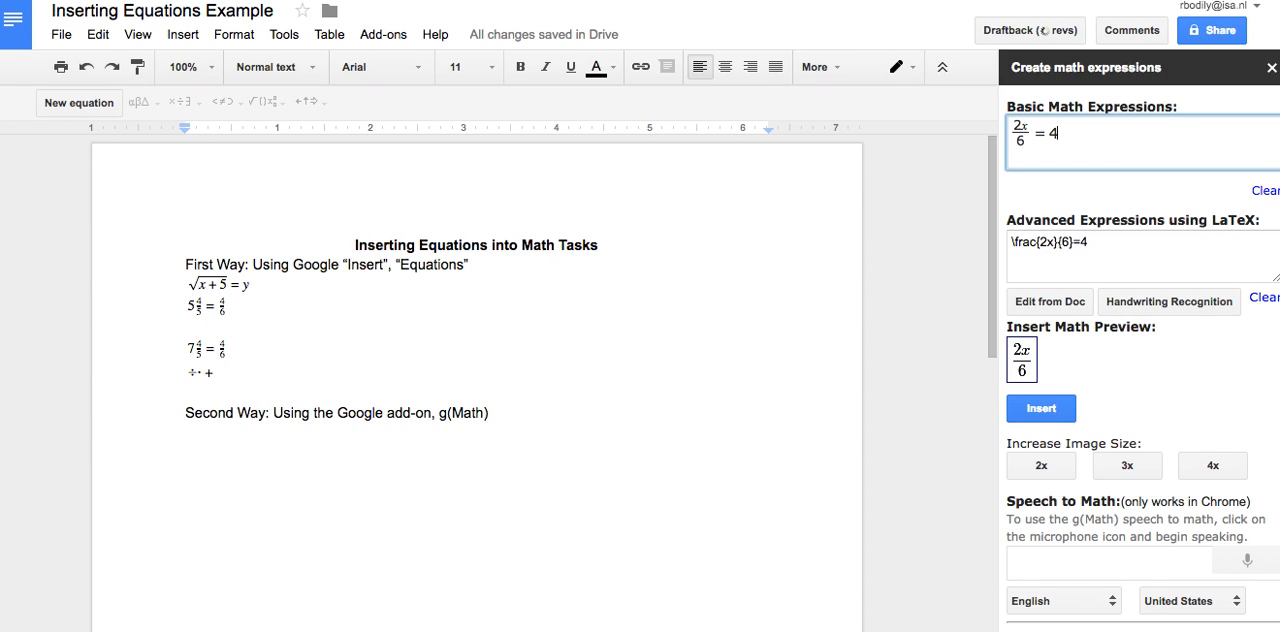
pyautogui.write('+1)')
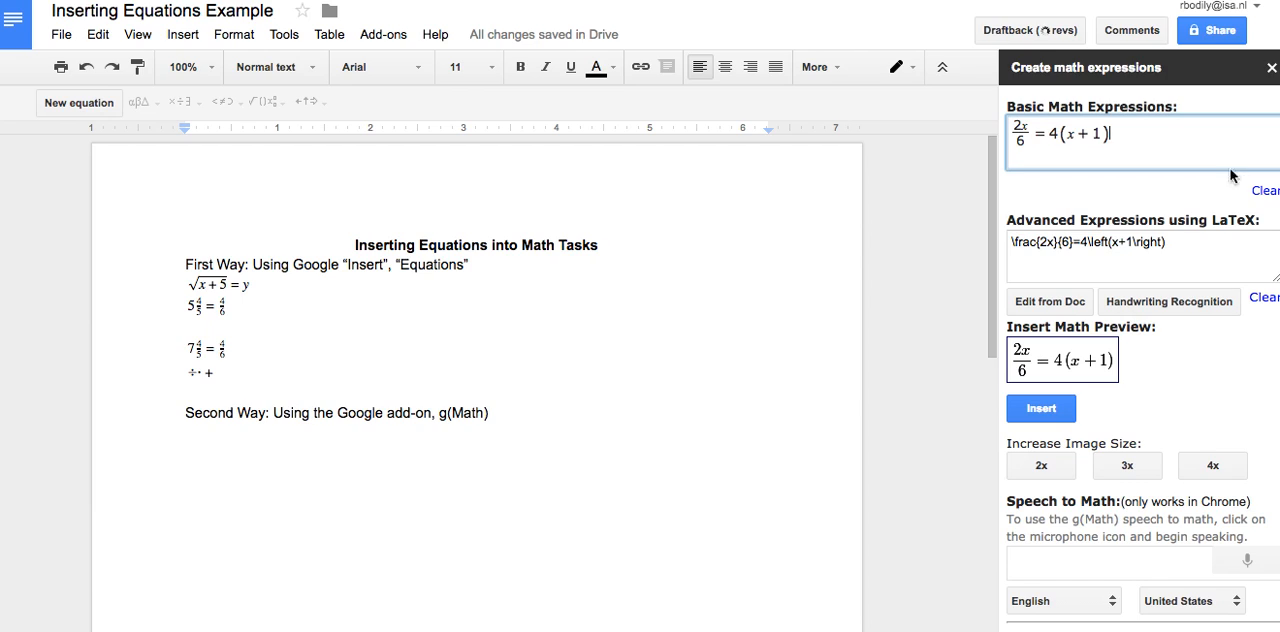
# Complete the basic math expression as 2x/6 = 4(x+1) and insert it under the "Second Way" line
pyautogui.click(1031, 409)
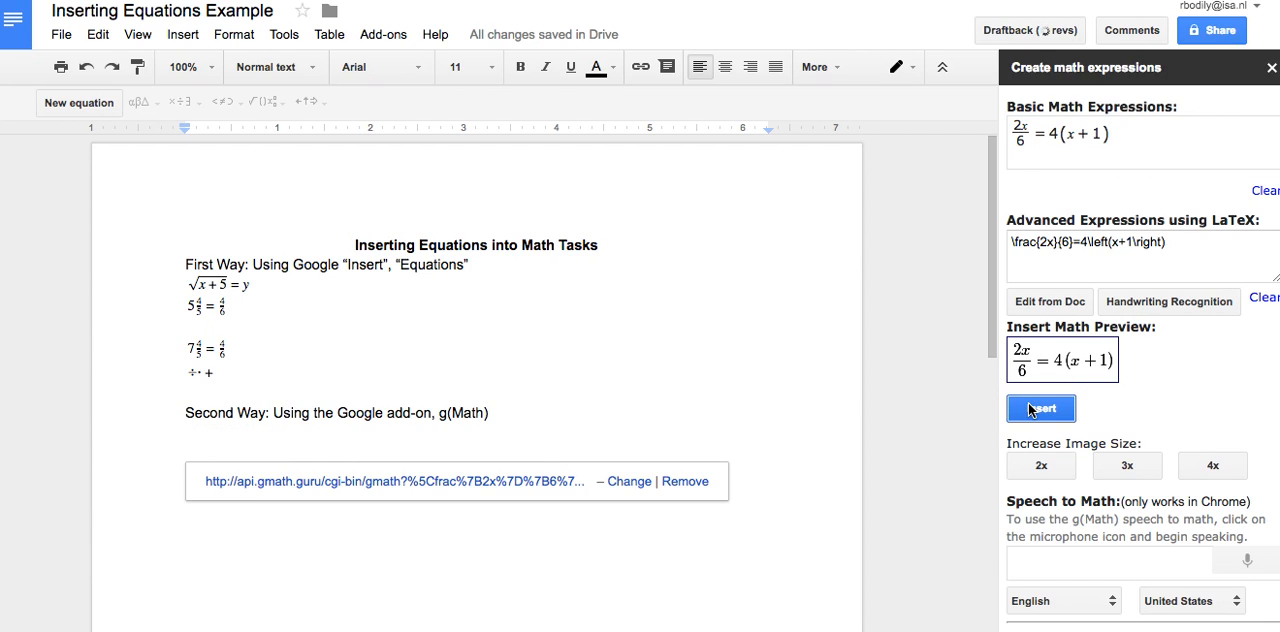
pyautogui.scroll(-1, 490, 420)
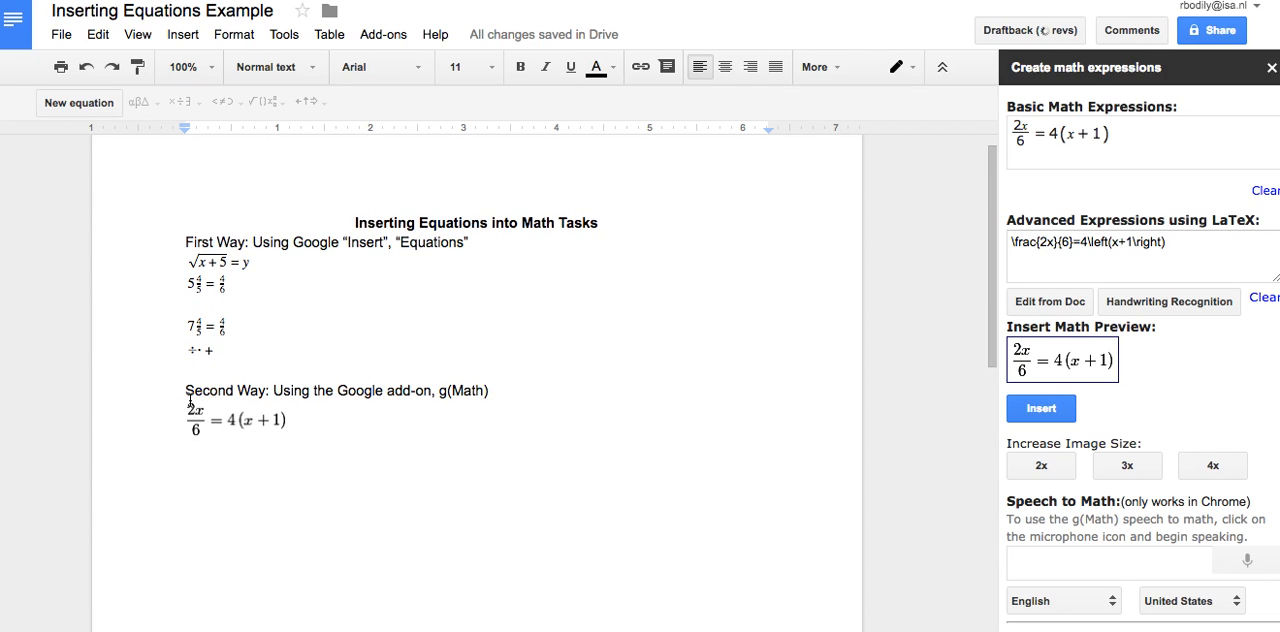
# Copy the inserted g(Math) equation and paste the duplicate on a new line directly below it
pyautogui.click(231, 430)
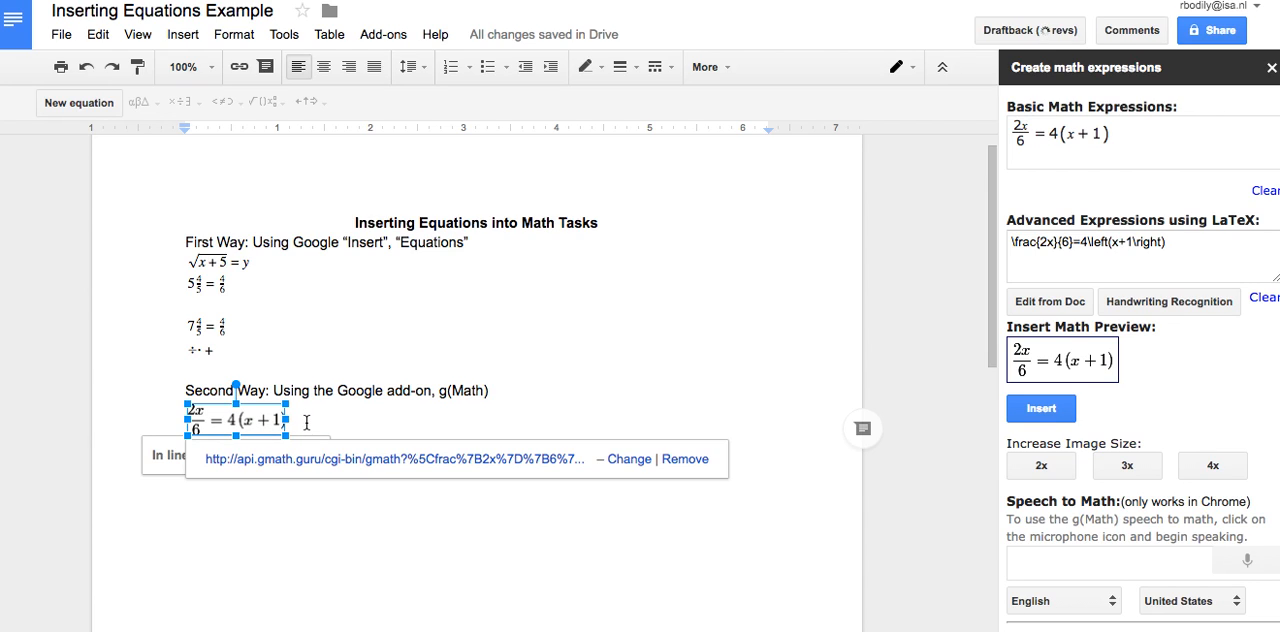
pyautogui.click(318, 422)
pyautogui.press('Return')
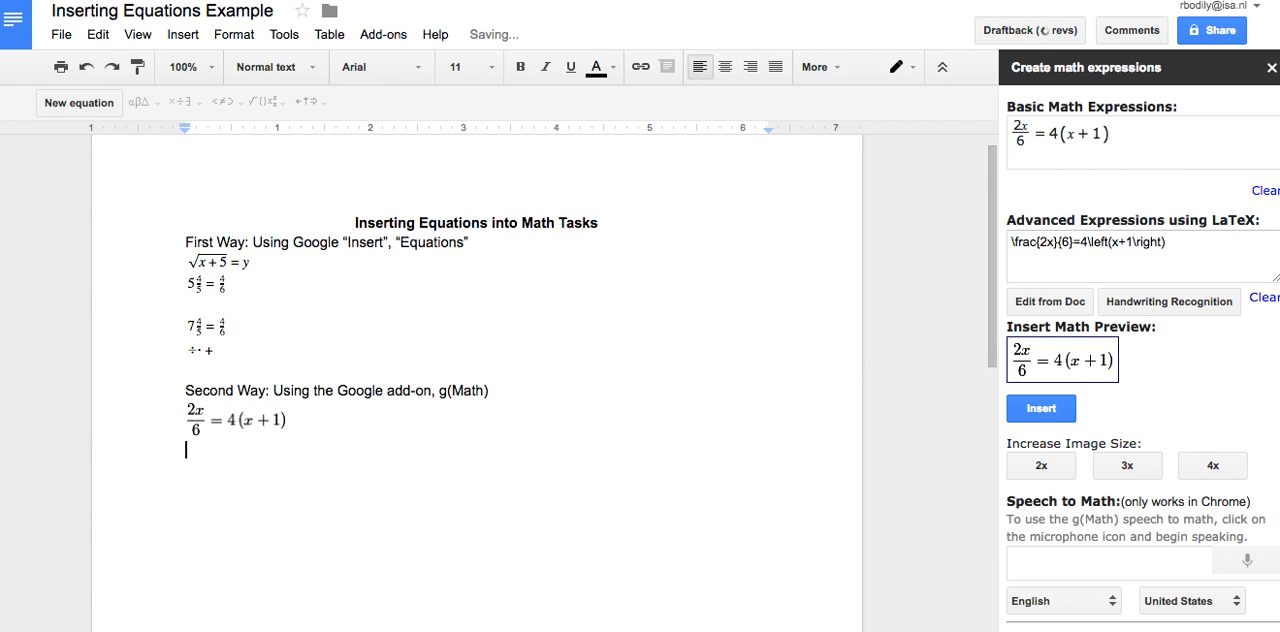
pyautogui.hotkey('ctrl', 'v')
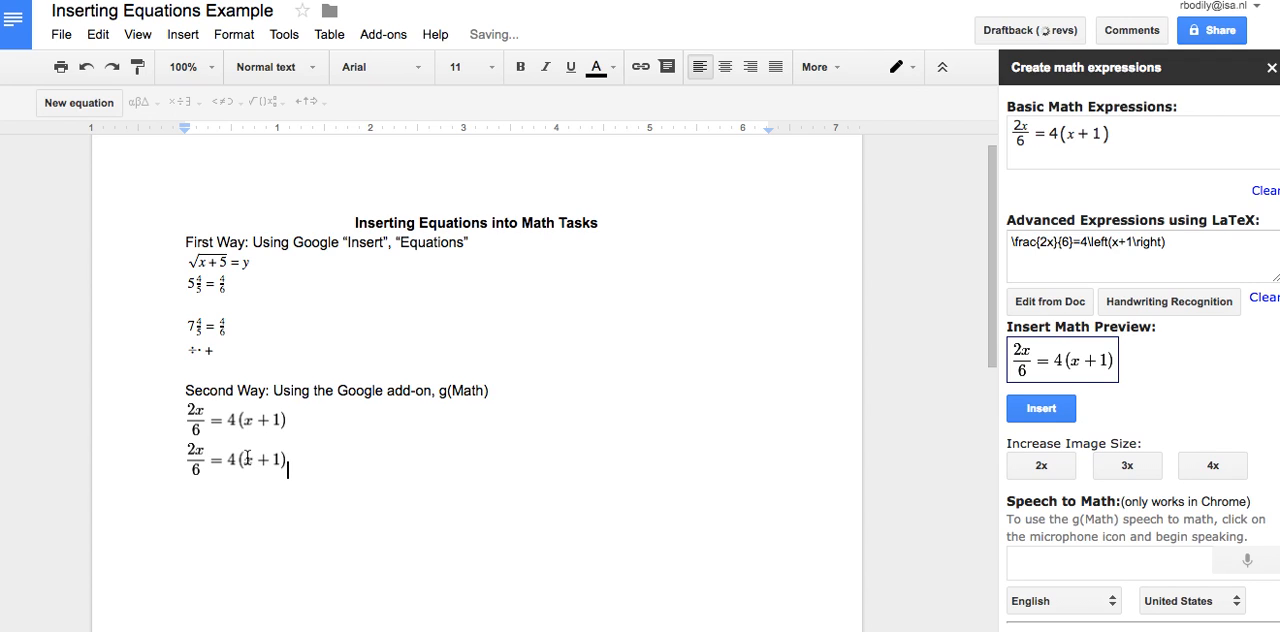
# Select the pasted equation and change the basic math expression to (2y+4)/6 = 4(13)
pyautogui.click(226, 460)
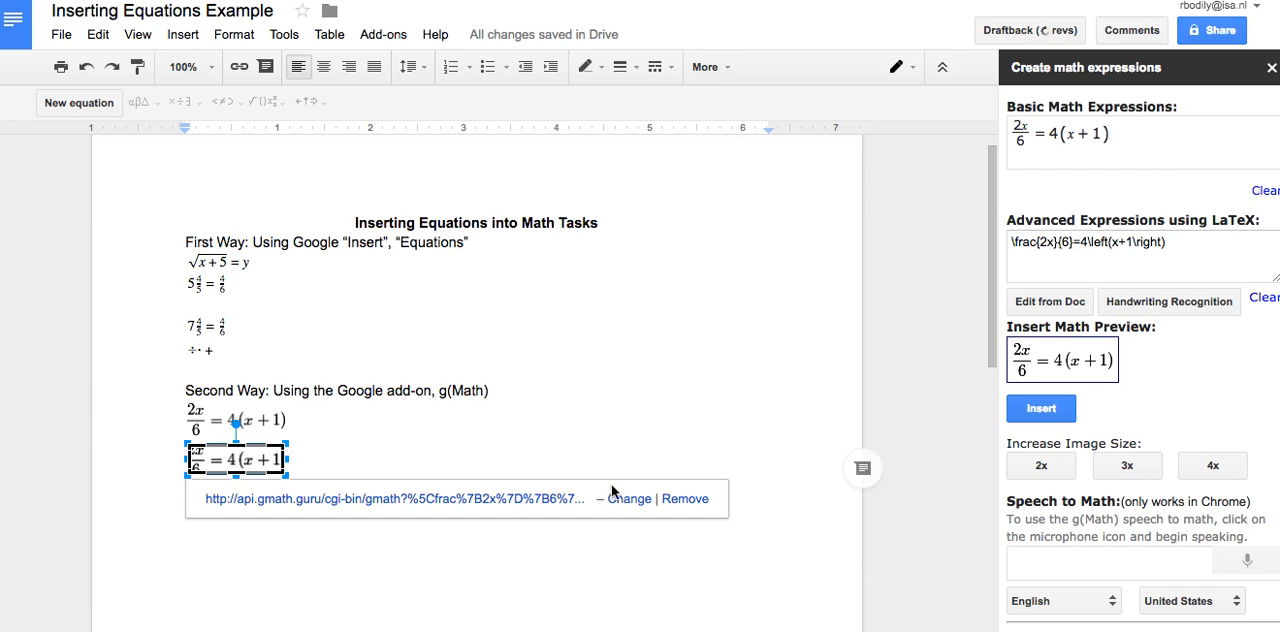
pyautogui.click(1106, 146)
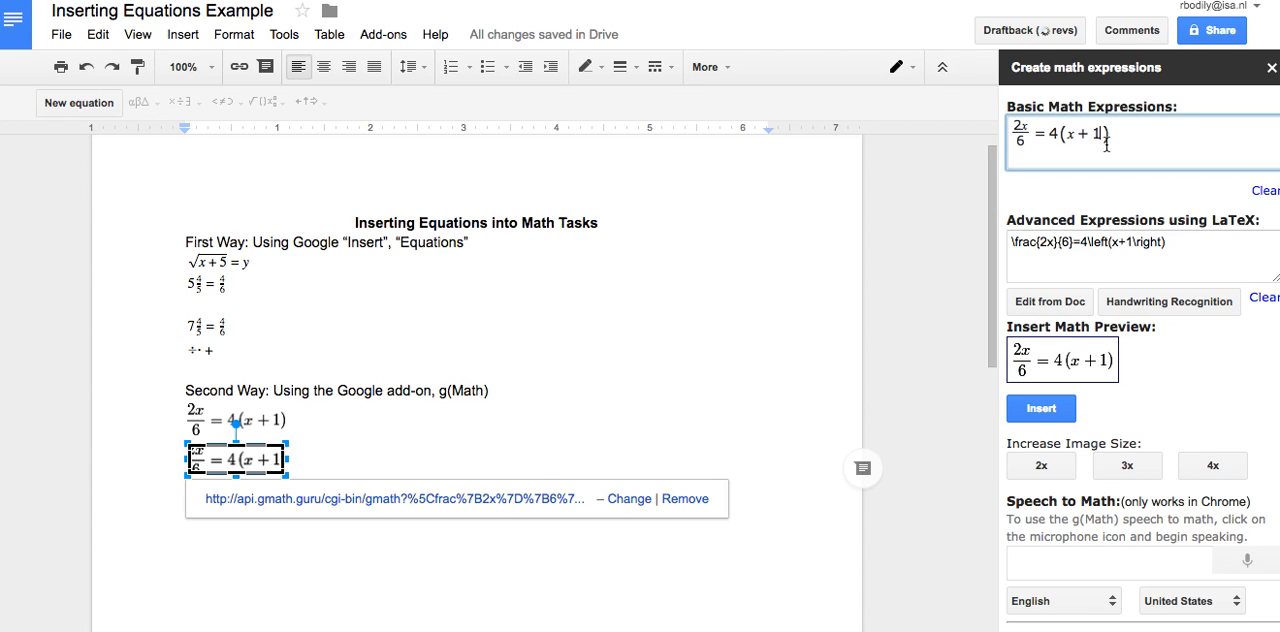
pyautogui.press('BackSpace')
pyautogui.press('BackSpace')
pyautogui.press('BackSpace')
pyautogui.write('12')
pyautogui.press('BackSpace')
pyautogui.write('3')
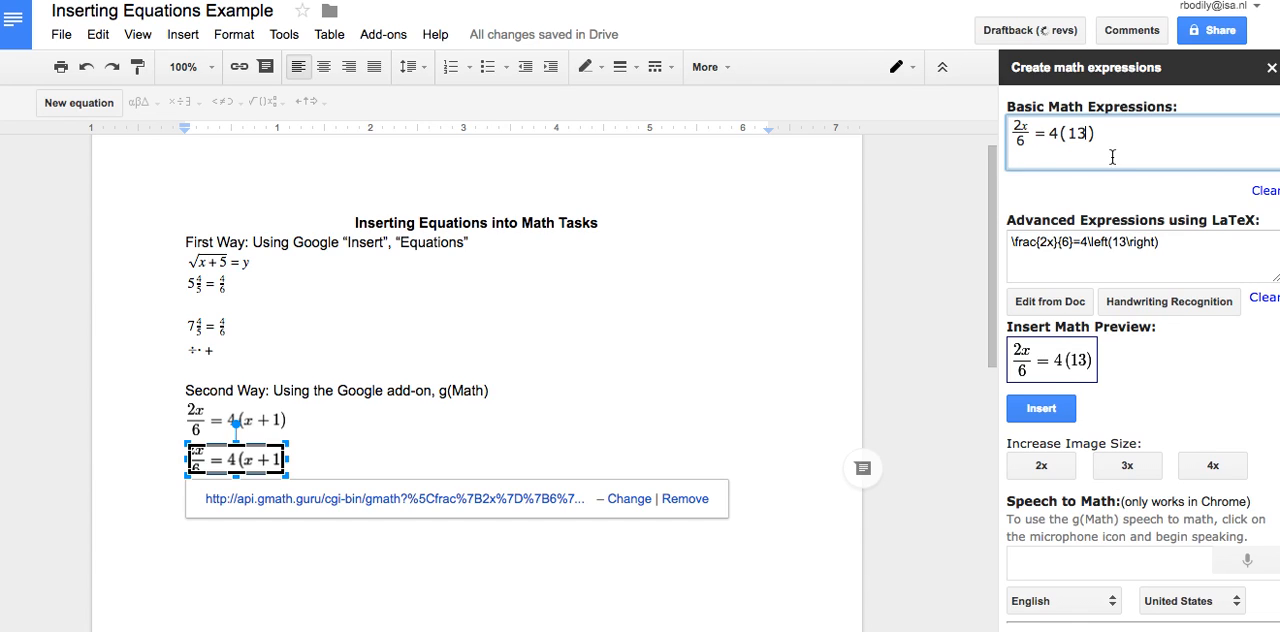
pyautogui.press('BackSpace')
pyautogui.write('y+4')
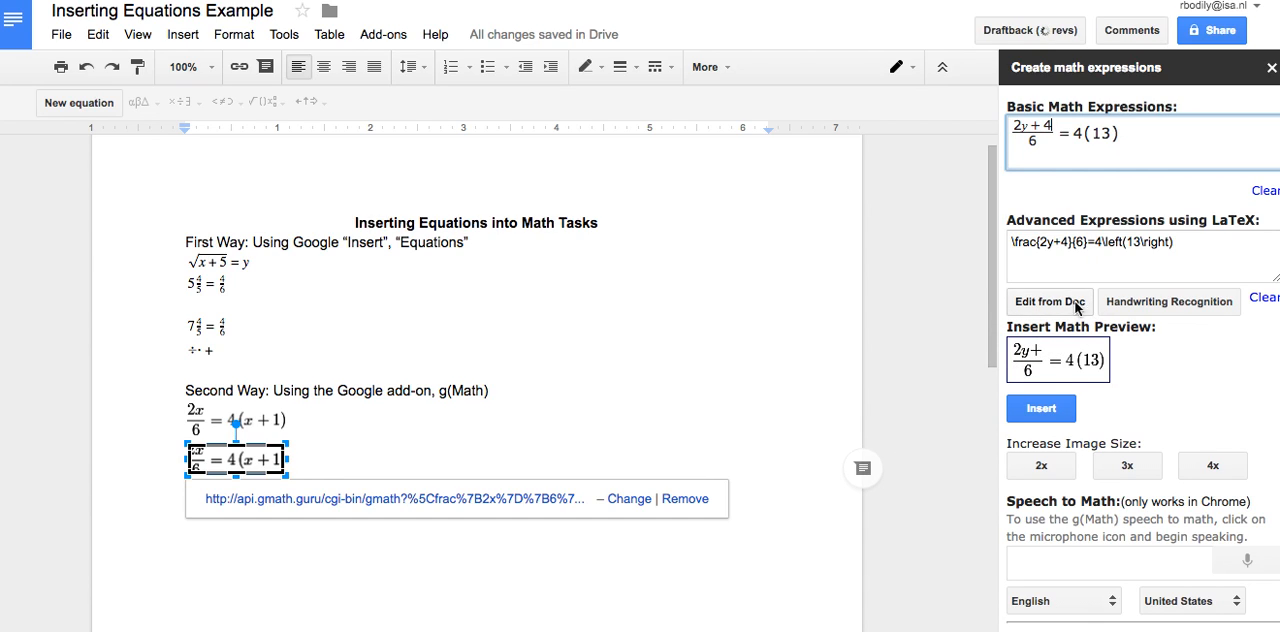
# Insert the edited equation (2y+4)/6 = 4(13) on a new line under the existing g(Math) equations
pyautogui.click(1040, 412)
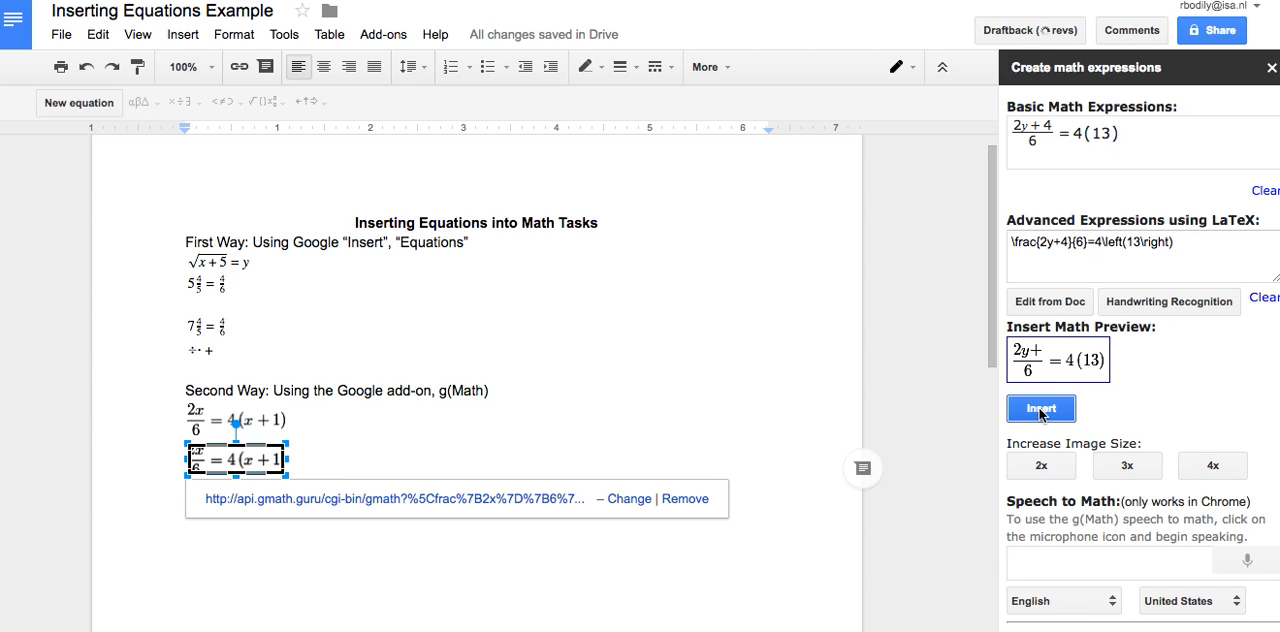
pyautogui.click(664, 457)
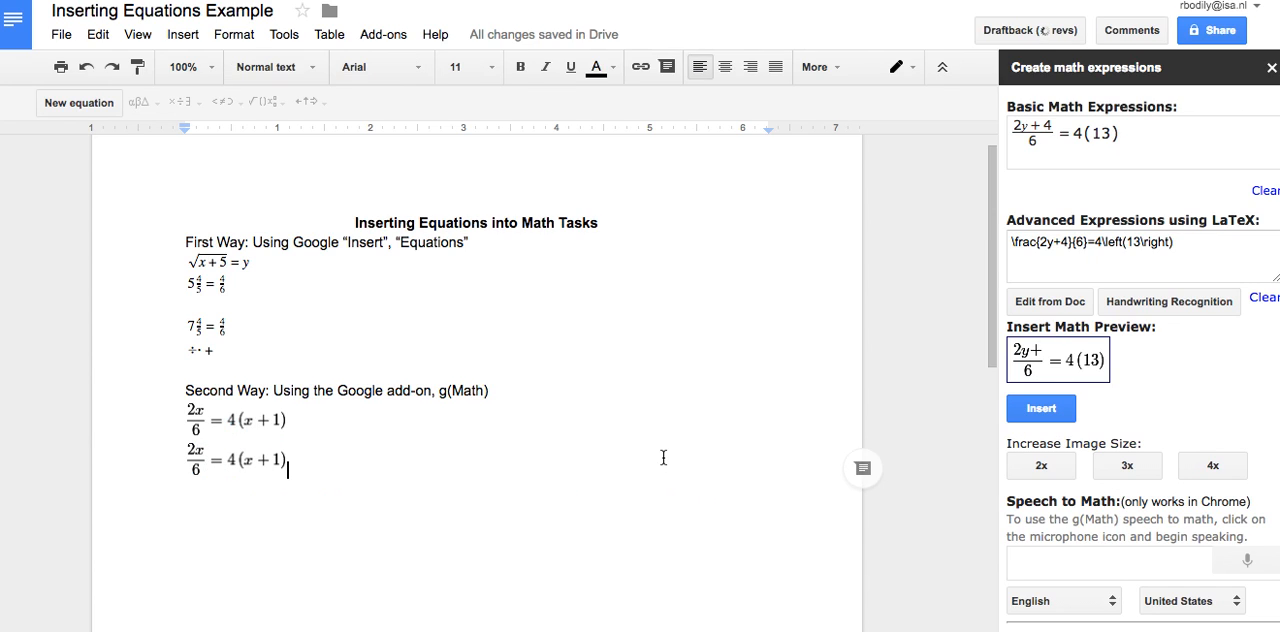
pyautogui.press('Return')
pyautogui.click(1066, 413)
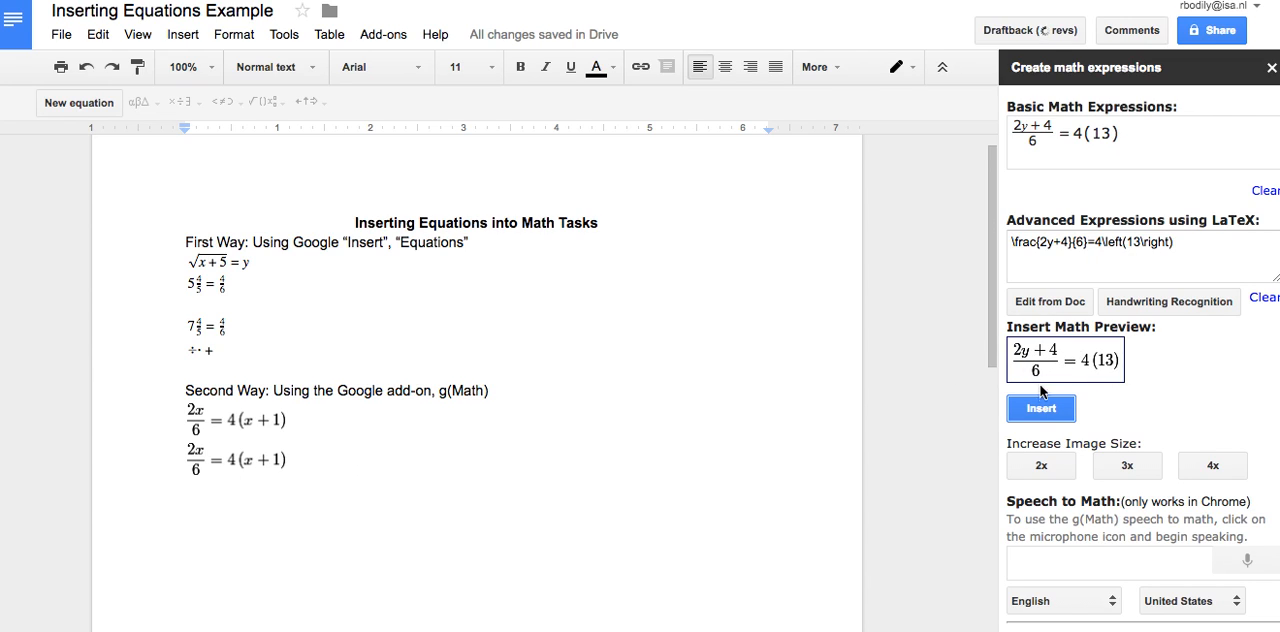
pyautogui.click(1034, 410)
pyautogui.click(1038, 409)
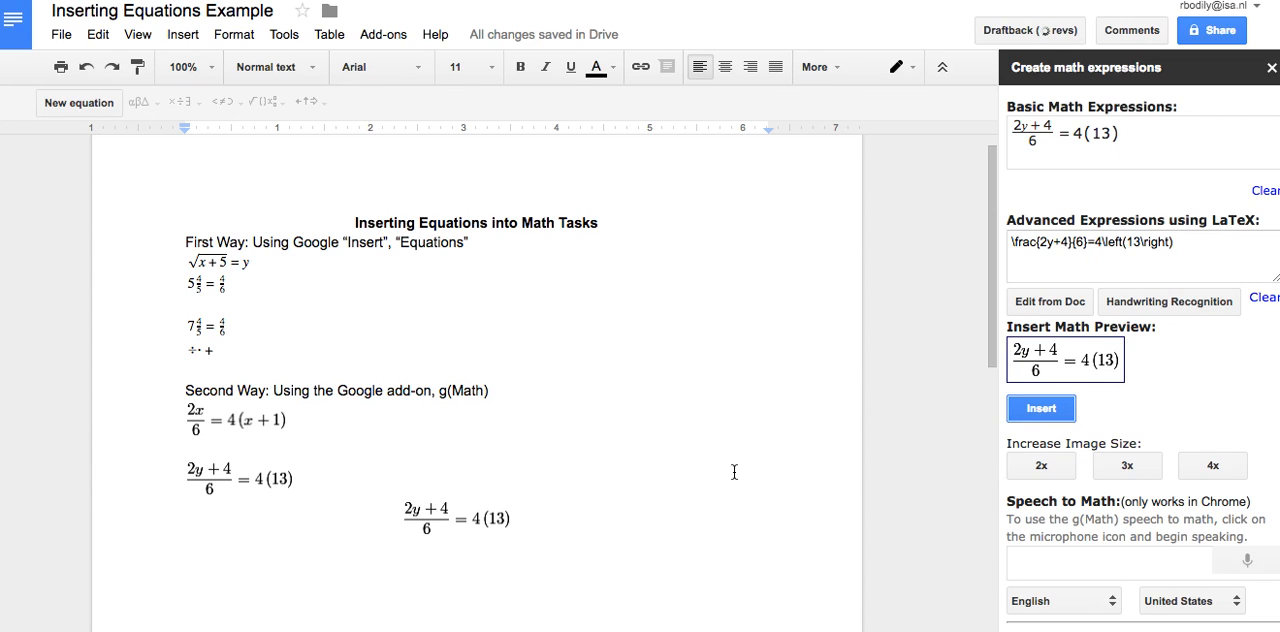
# Delete the extra copy of the (2y+4)/6 = 4(13) equation together with the spacing before it
pyautogui.click(538, 526)
pyautogui.press('BackSpace')
pyautogui.press('BackSpace')
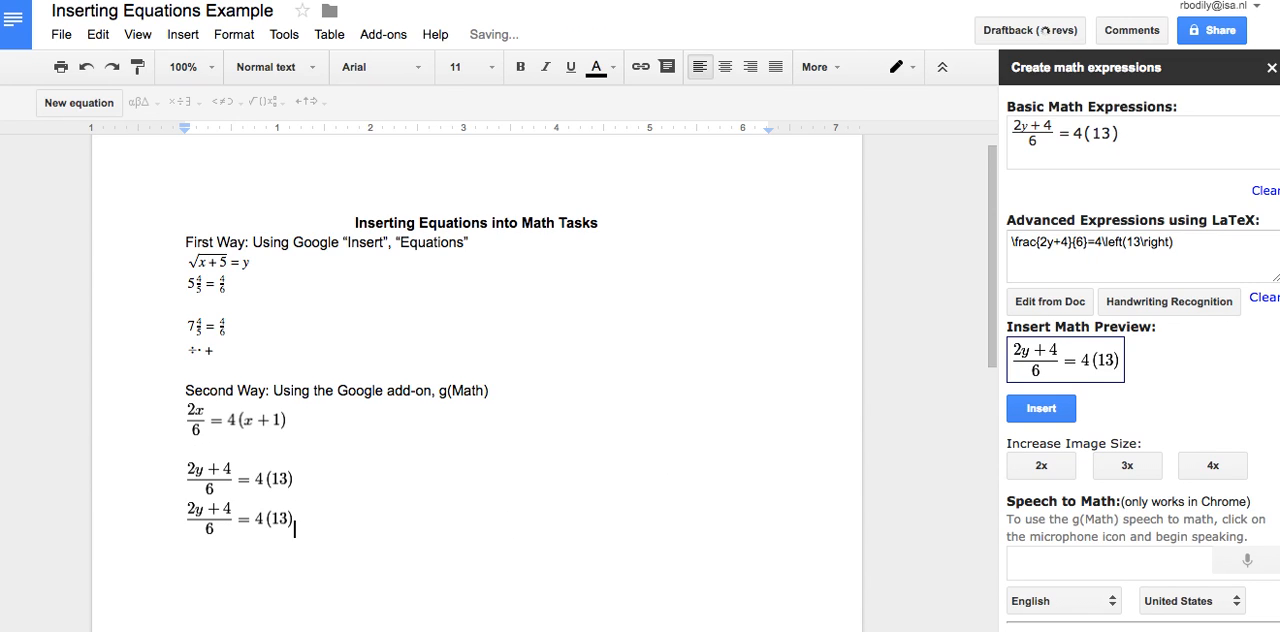
pyautogui.press('BackSpace')
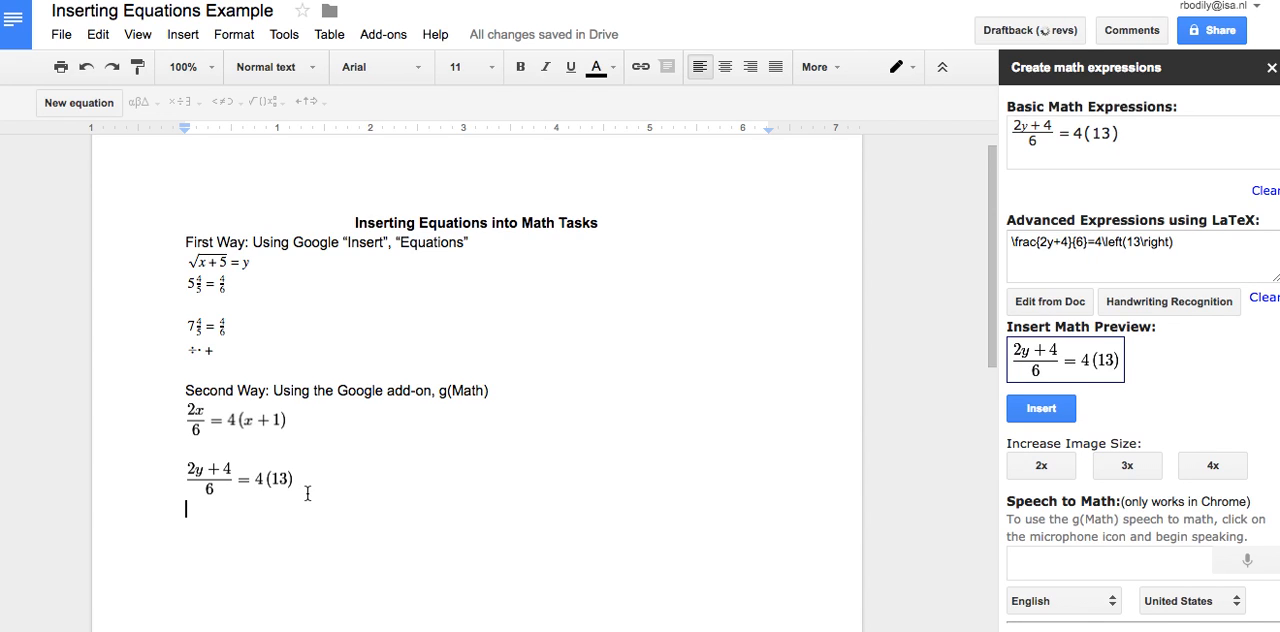
# Center both g(Math) equations under the "Second Way" line
pyautogui.moveTo(190, 452); pyautogui.dragTo(171, 419)
pyautogui.click(374, 513)
pyautogui.moveTo(417, 526); pyautogui.dragTo(165, 418)
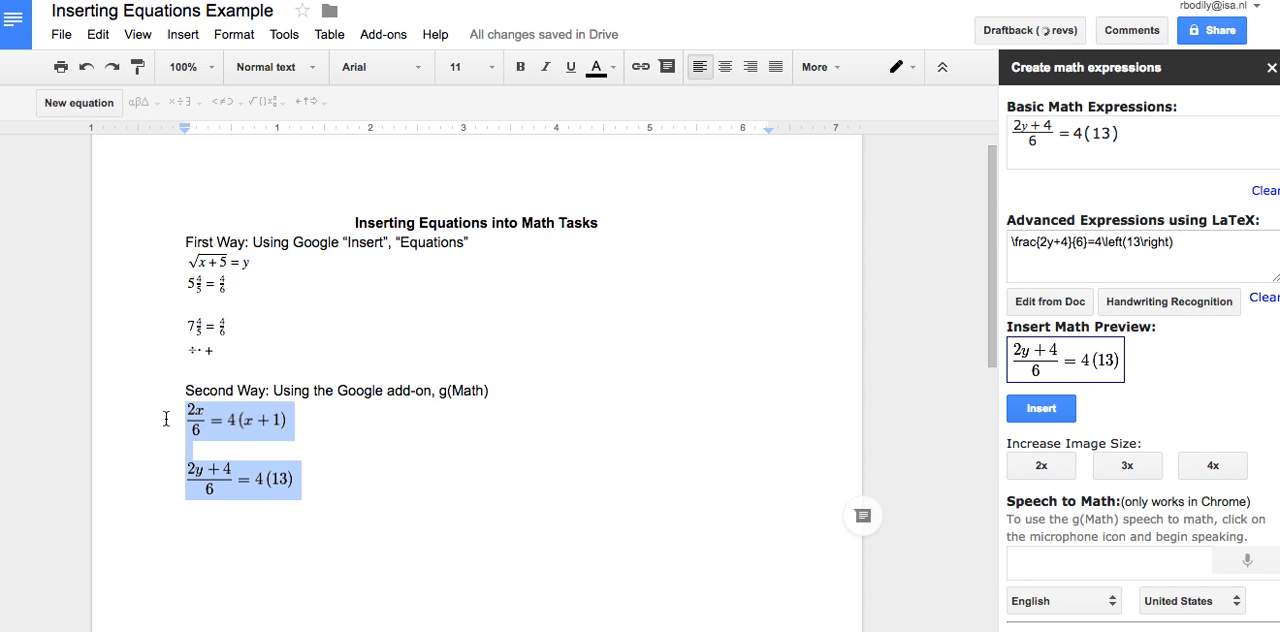
pyautogui.click(723, 70)
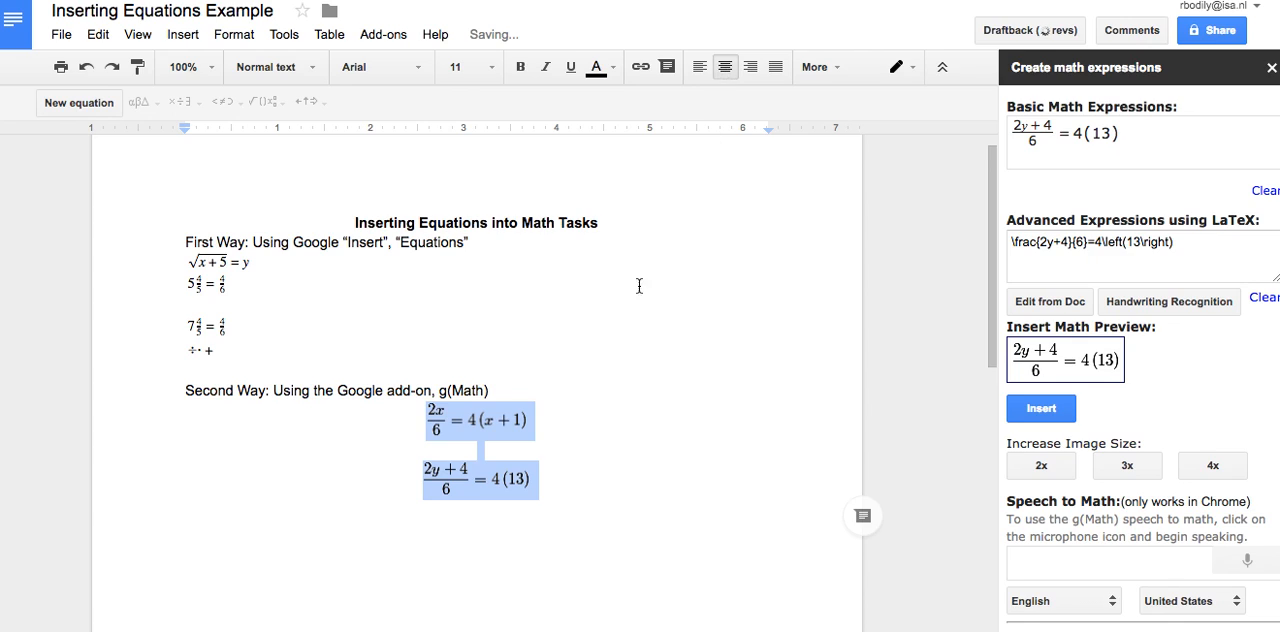
# Center all the equations under the "First Way" line and clear the selection
pyautogui.click(608, 511)
pyautogui.moveTo(383, 354); pyautogui.dragTo(182, 258)
pyautogui.click(725, 66)
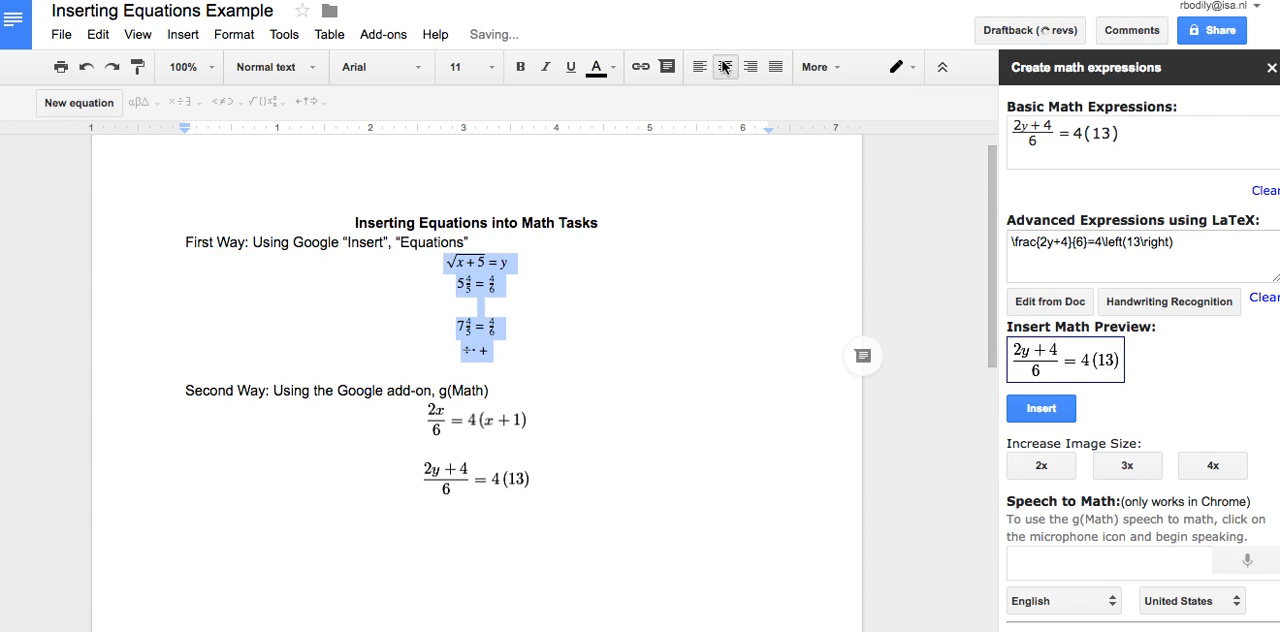
pyautogui.click(758, 481)
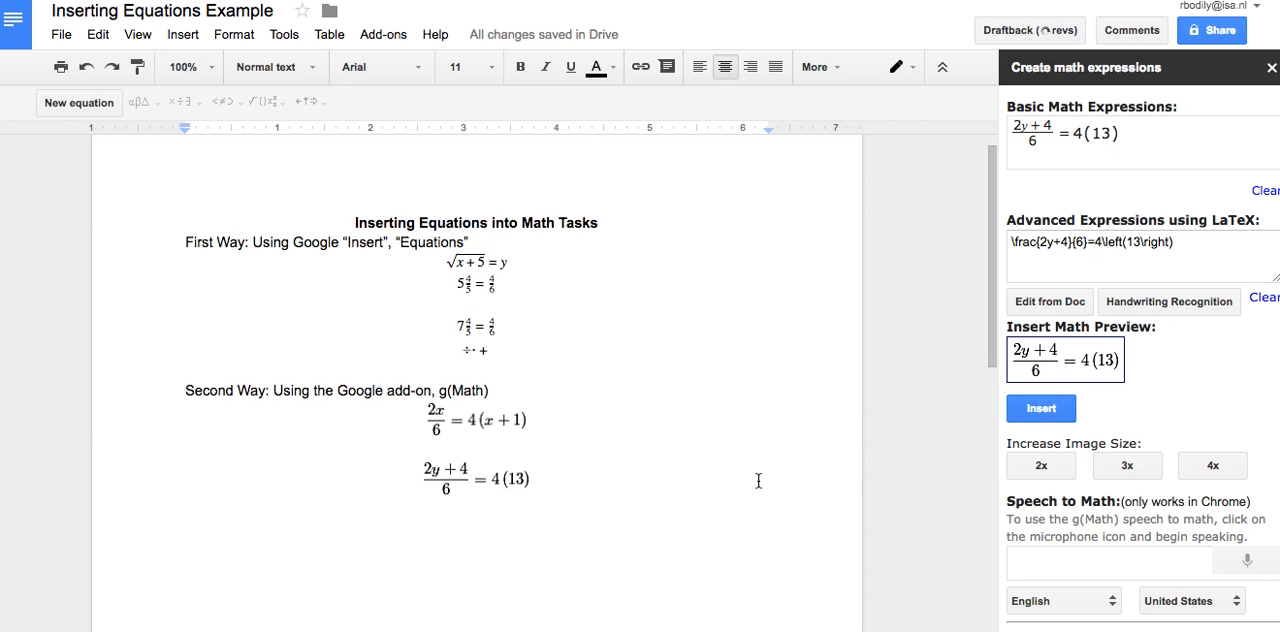